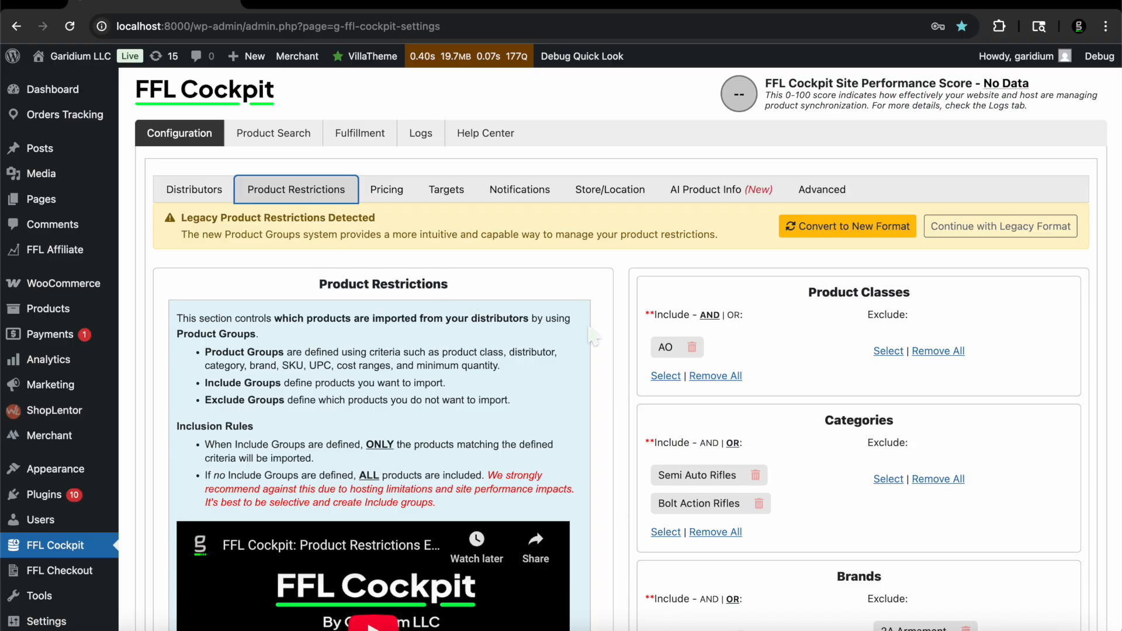
# Step: Review the legacy product restrictions and convert them to the new Product Groups format
pyautogui.scroll(-3, 593, 336)
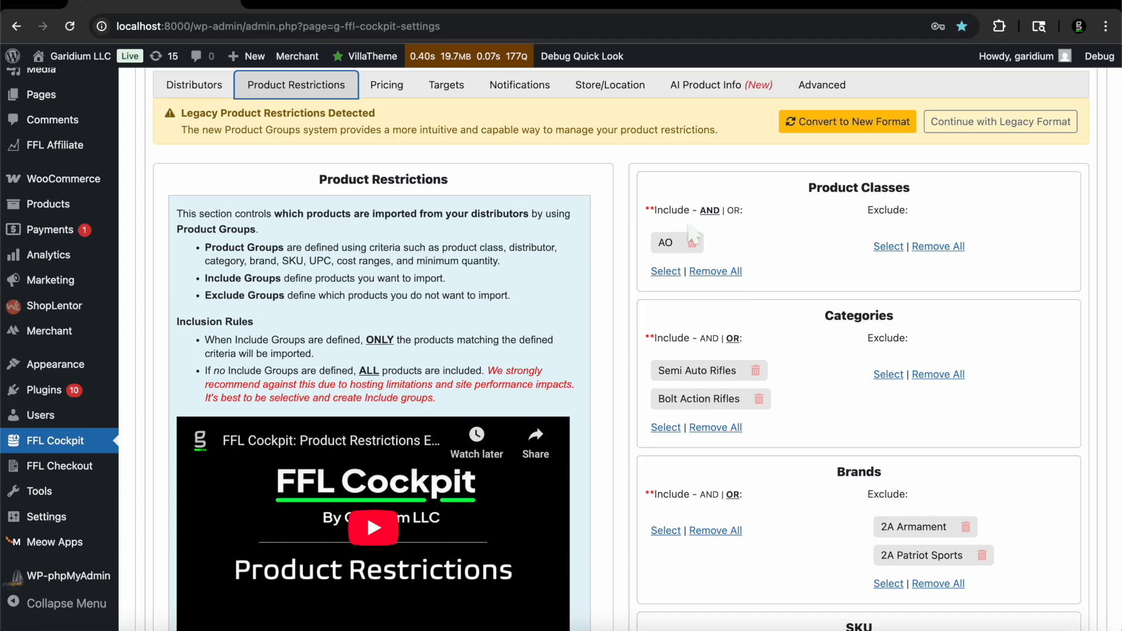
pyautogui.scroll(-8, 789, 387)
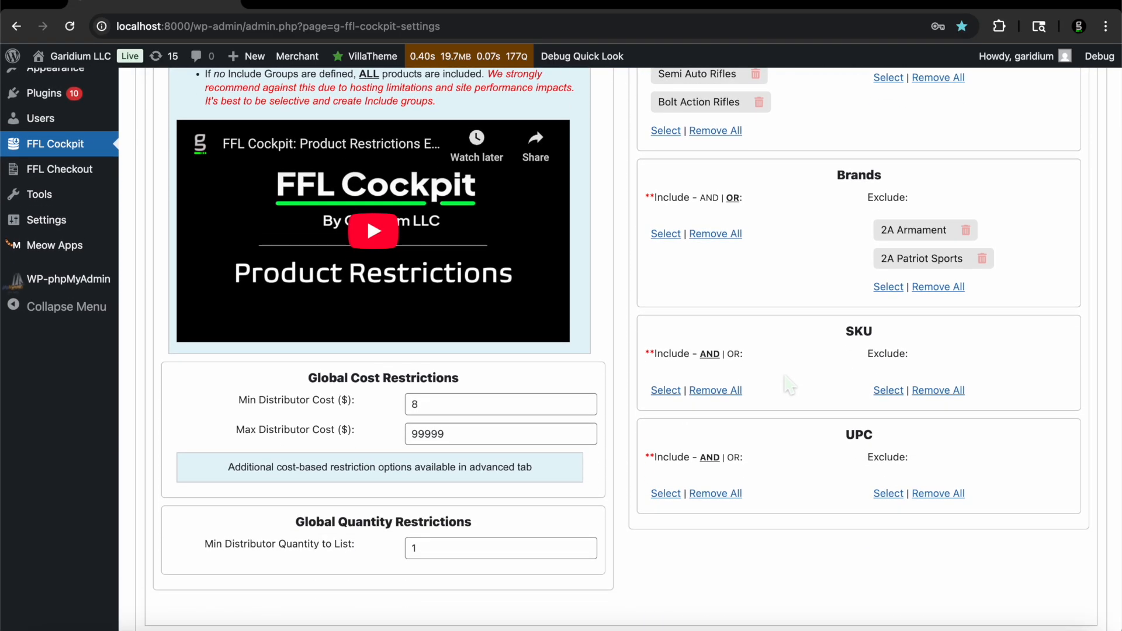
pyautogui.scroll(10, 789, 386)
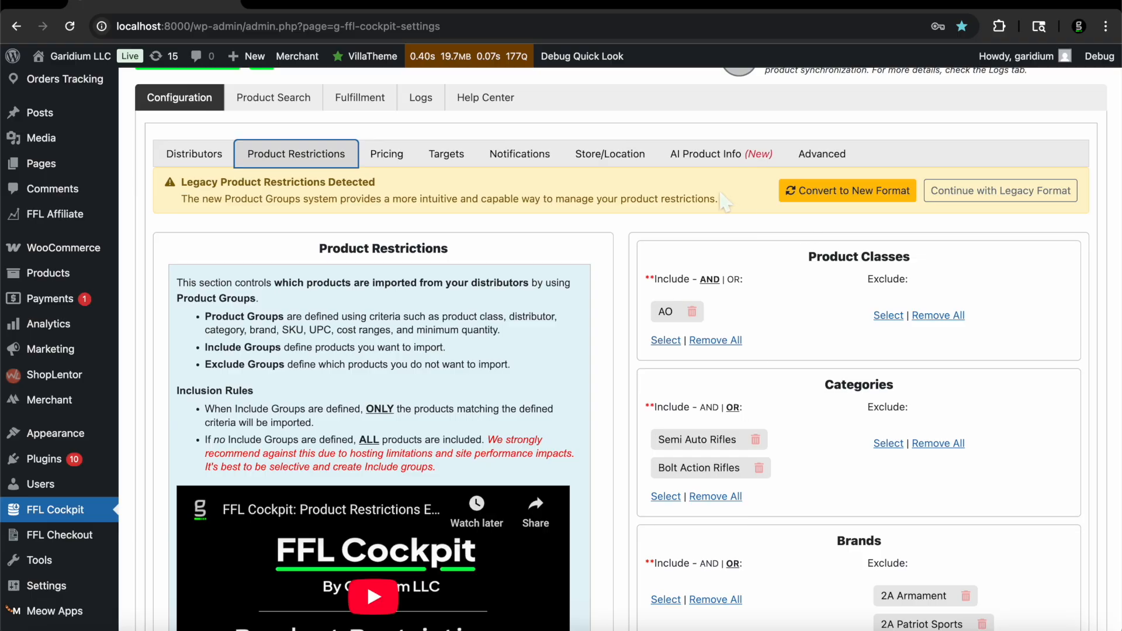
pyautogui.click(827, 195)
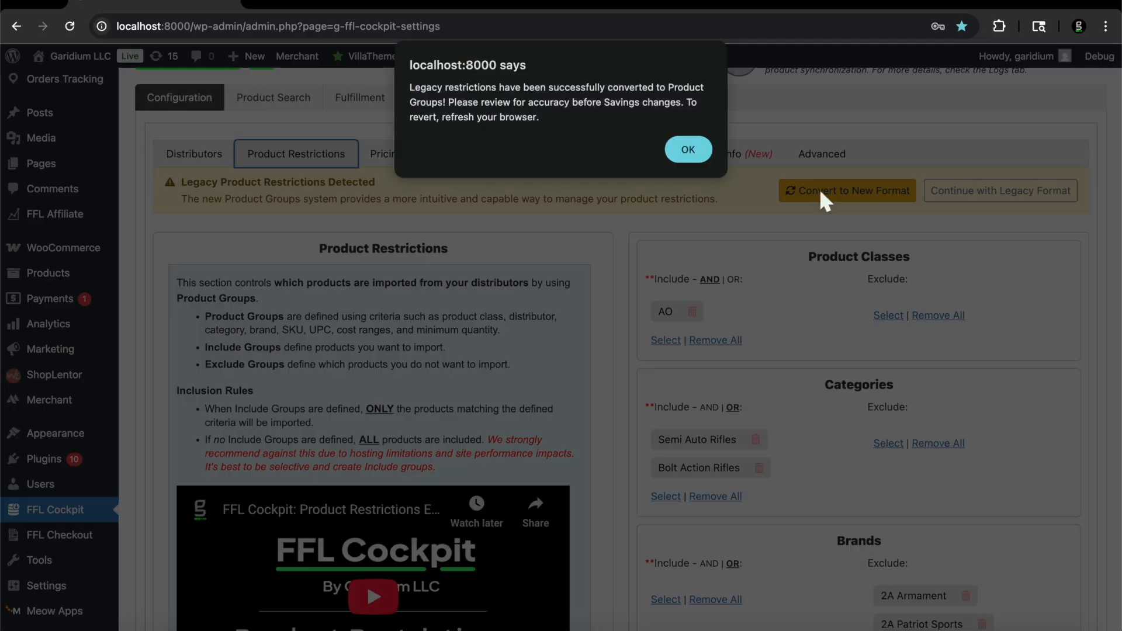
pyautogui.click(689, 150)
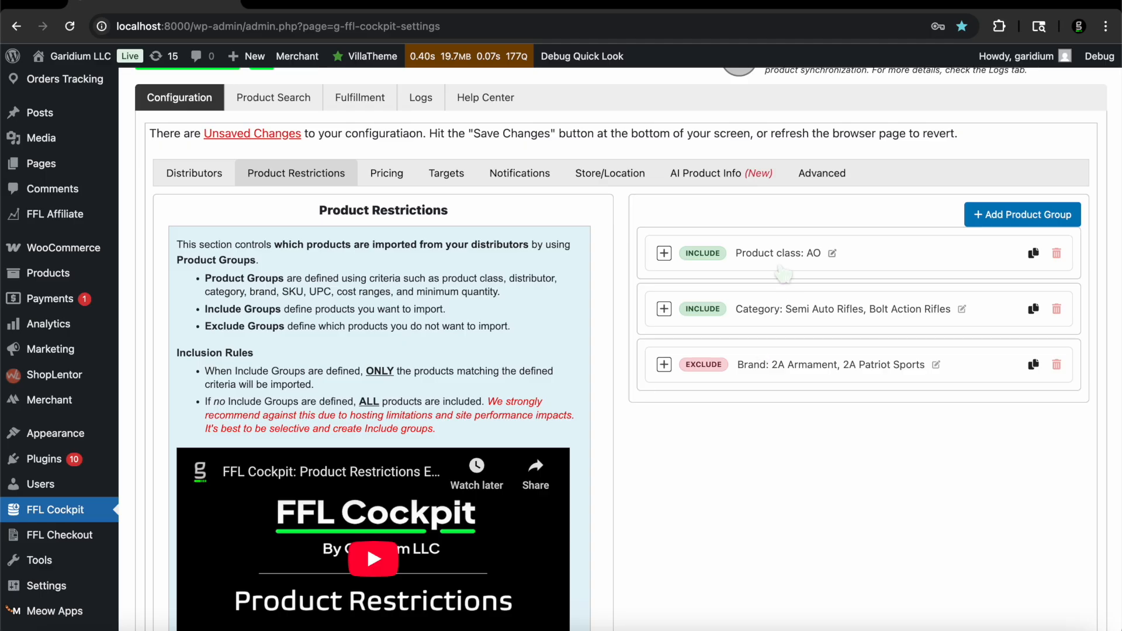
# Step: Discard the unsaved conversion by reloading the settings page, and reopen the Product Restrictions settings
pyautogui.scroll(-8, 631, 241)
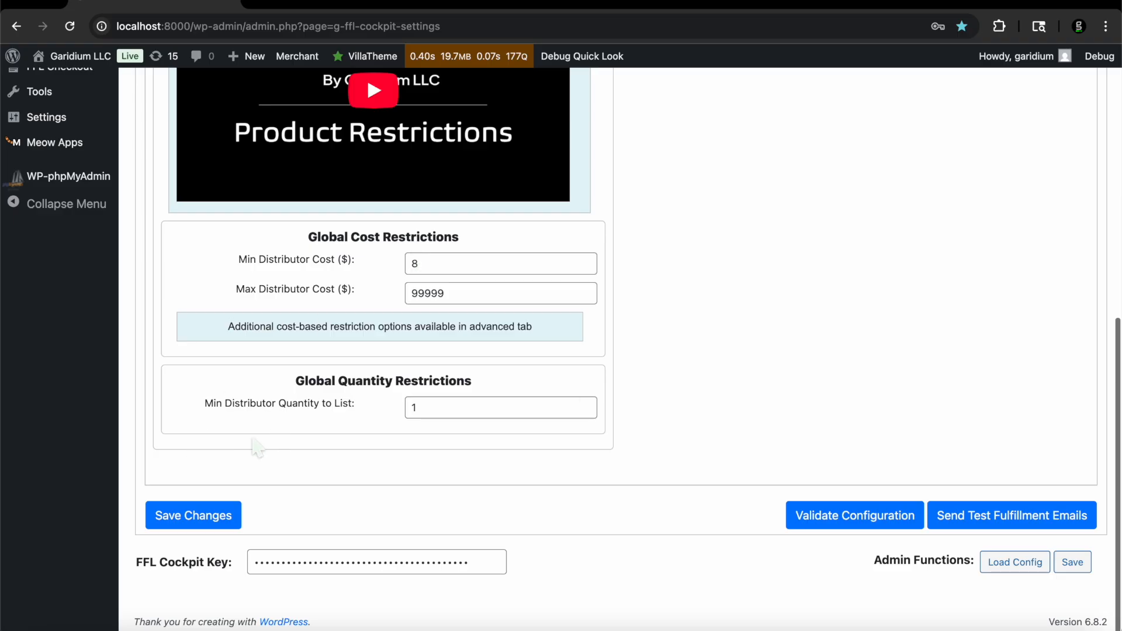
pyautogui.click(69, 27)
pyautogui.click(602, 240)
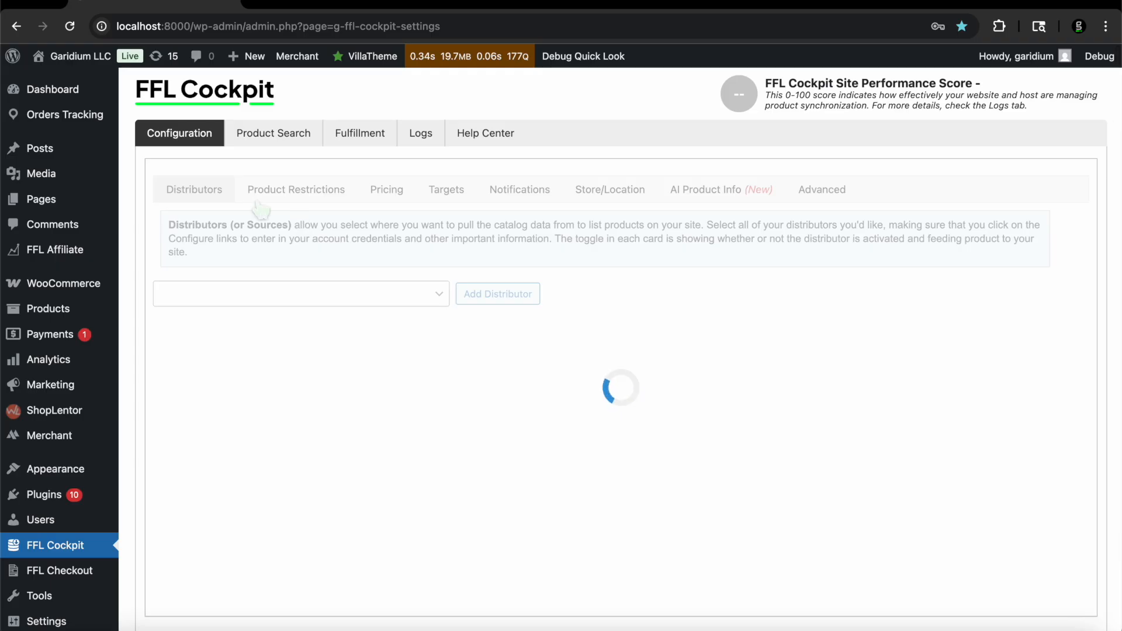
pyautogui.click(296, 190)
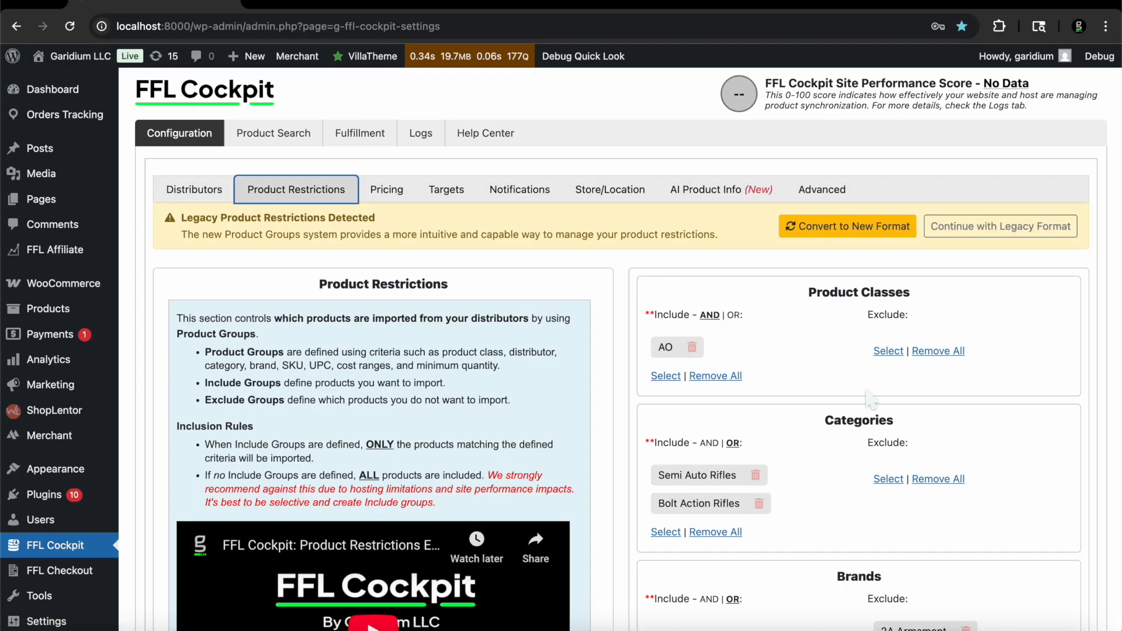
# Step: Check the legacy class, category and brand restrictions, and convert them to the new Product Groups format again
pyautogui.scroll(-3, 868, 400)
pyautogui.scroll(2, 868, 400)
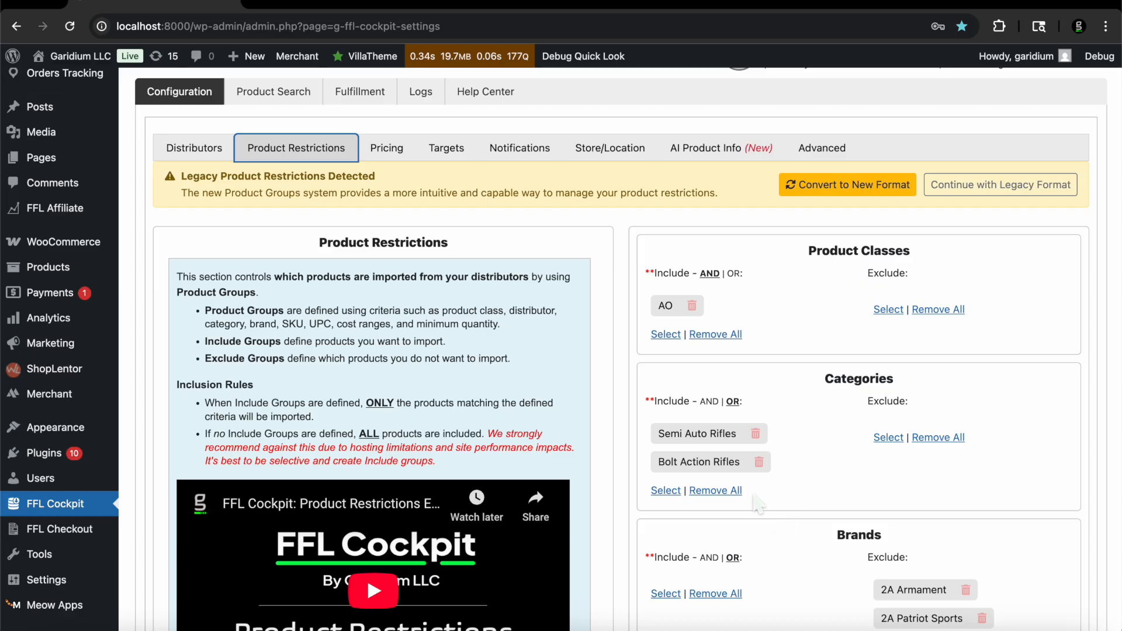
pyautogui.scroll(-2, 757, 502)
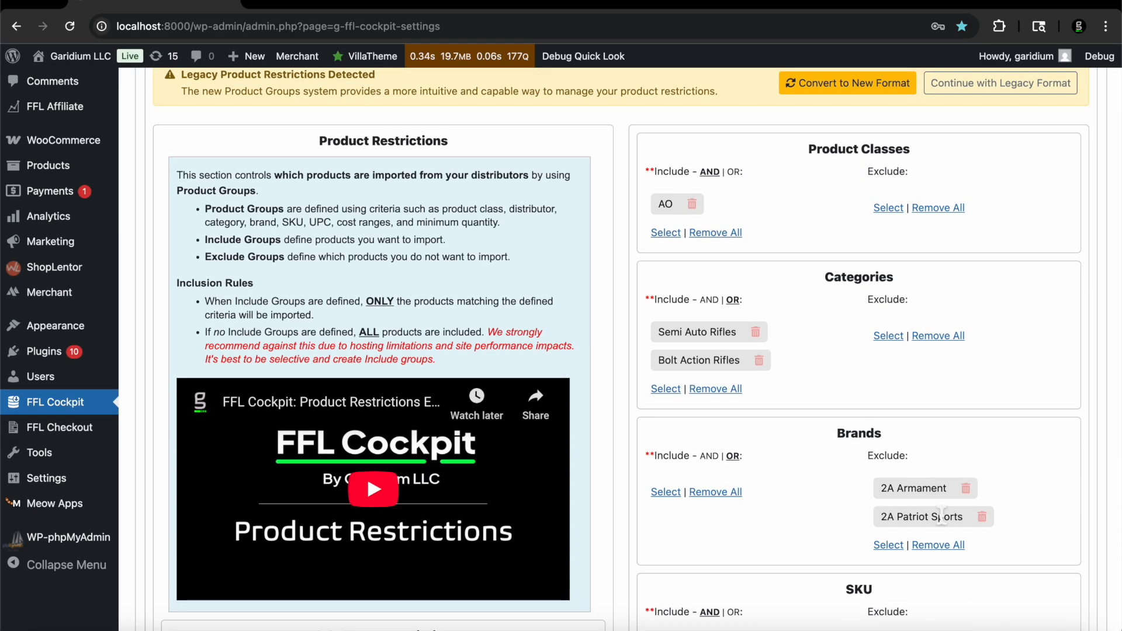
pyautogui.scroll(3, 902, 443)
pyautogui.click(846, 225)
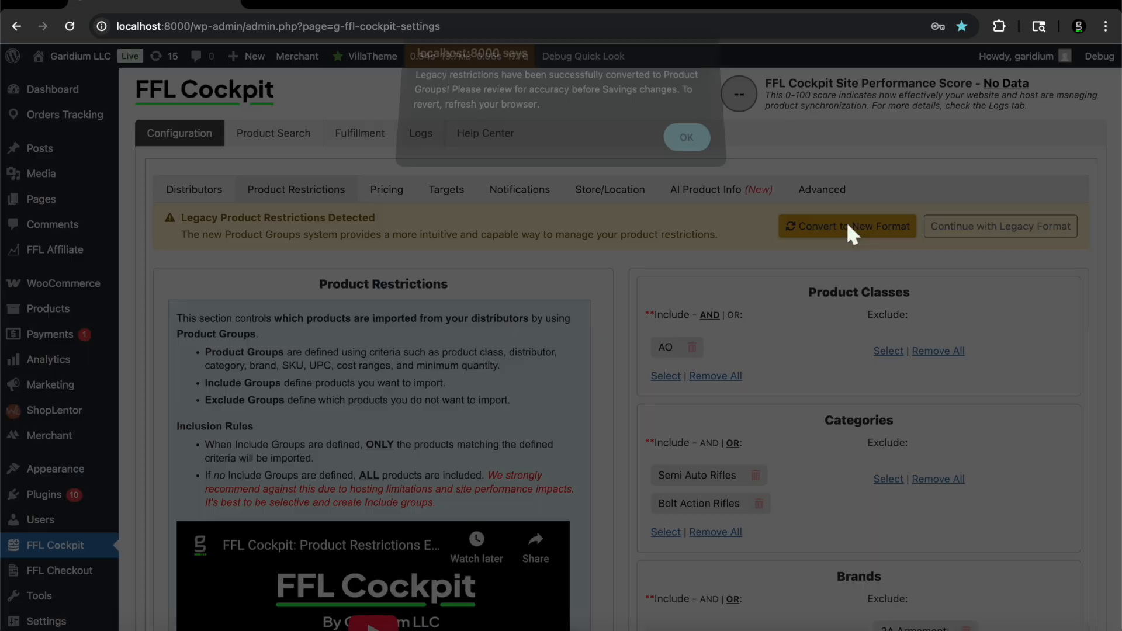
pyautogui.click(699, 154)
pyautogui.scroll(-1, 730, 298)
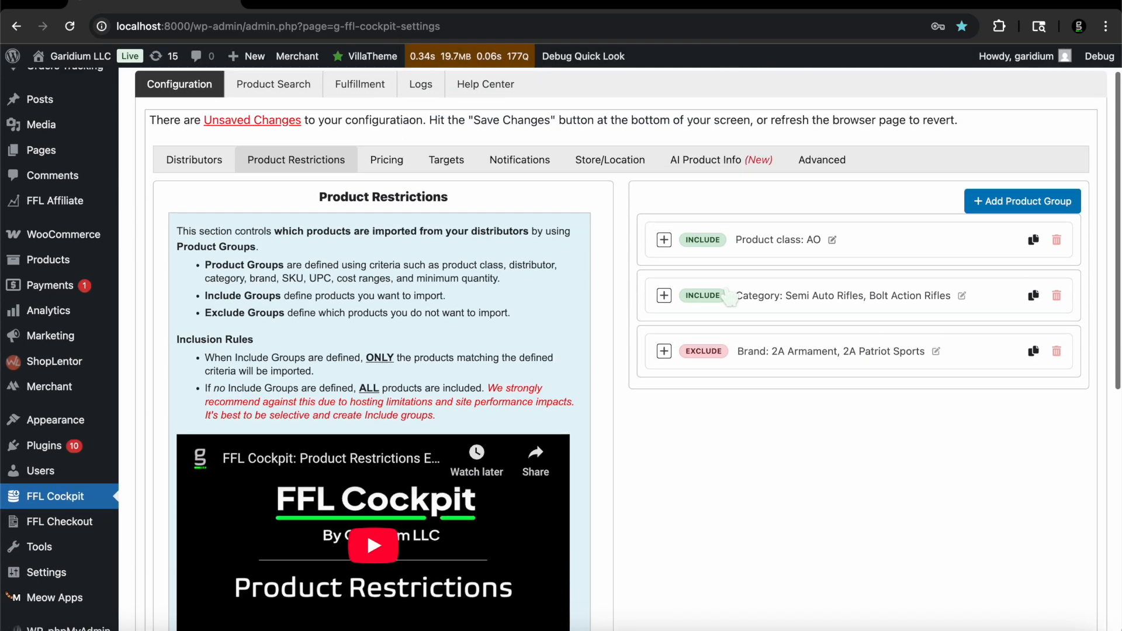
# Step: Inspect the criteria of the product class AO group and the rifle category group, leaving both collapsed
pyautogui.click(792, 249)
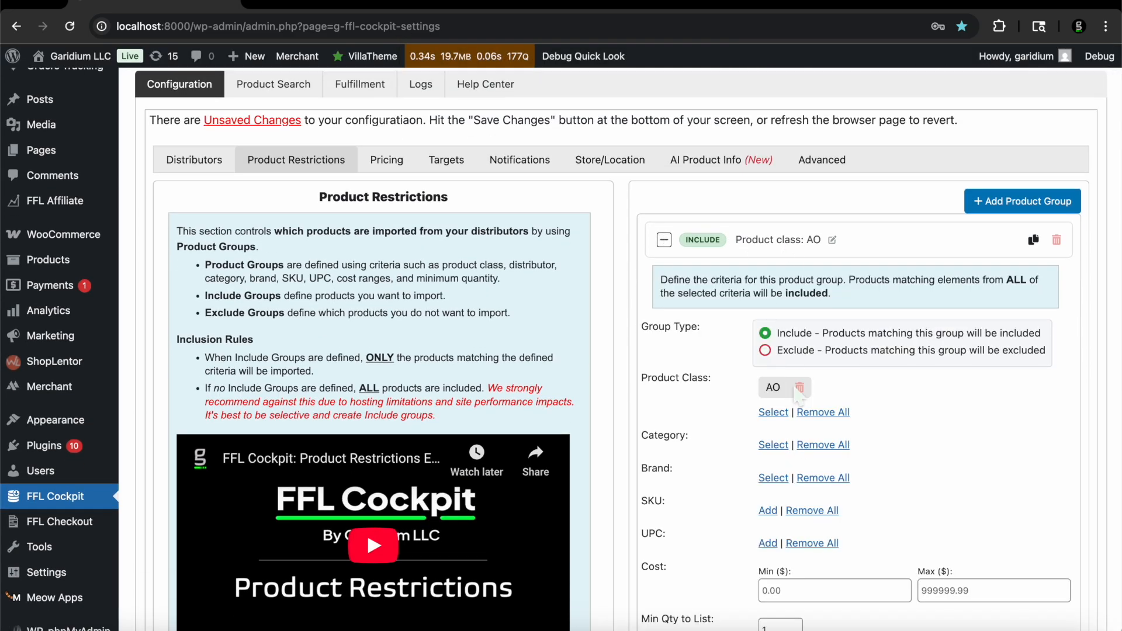
pyautogui.click(780, 254)
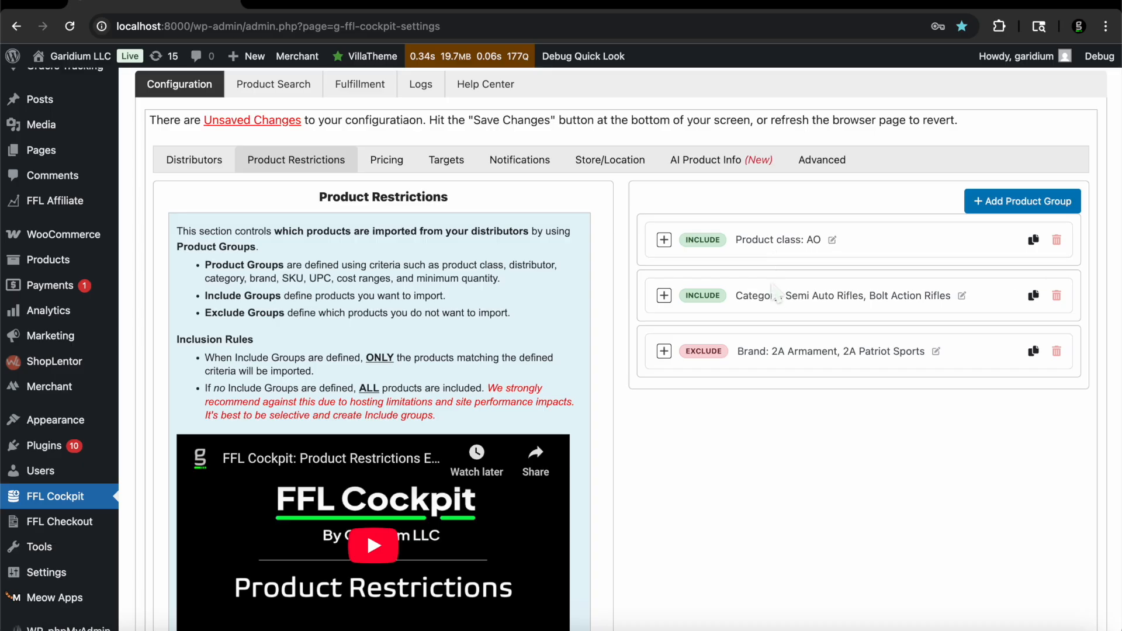
pyautogui.click(777, 301)
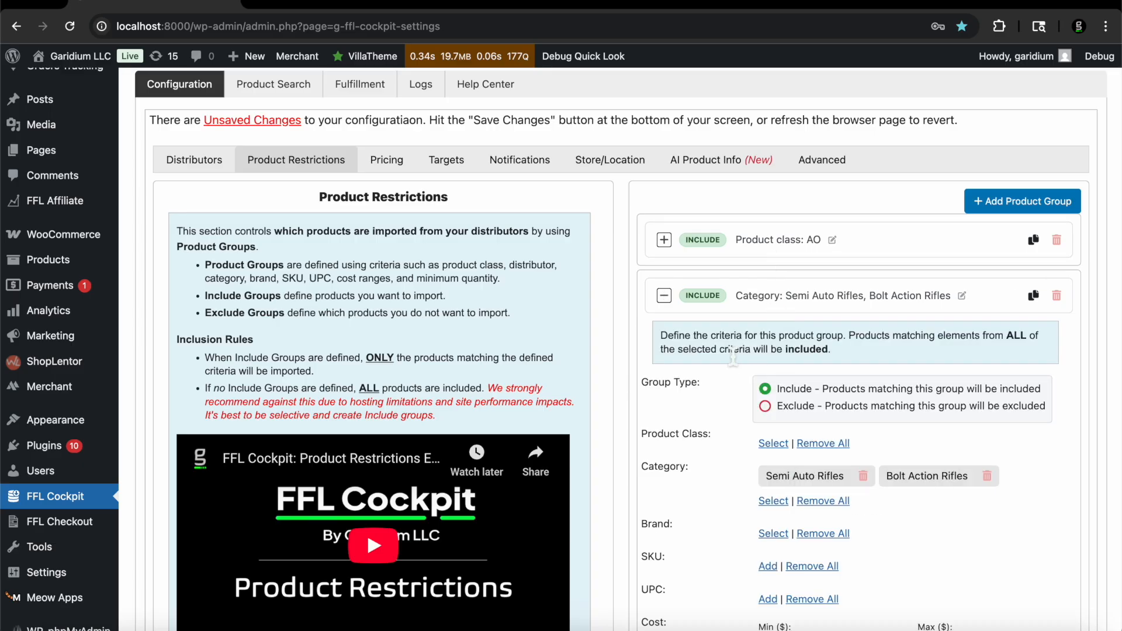
pyautogui.click(766, 248)
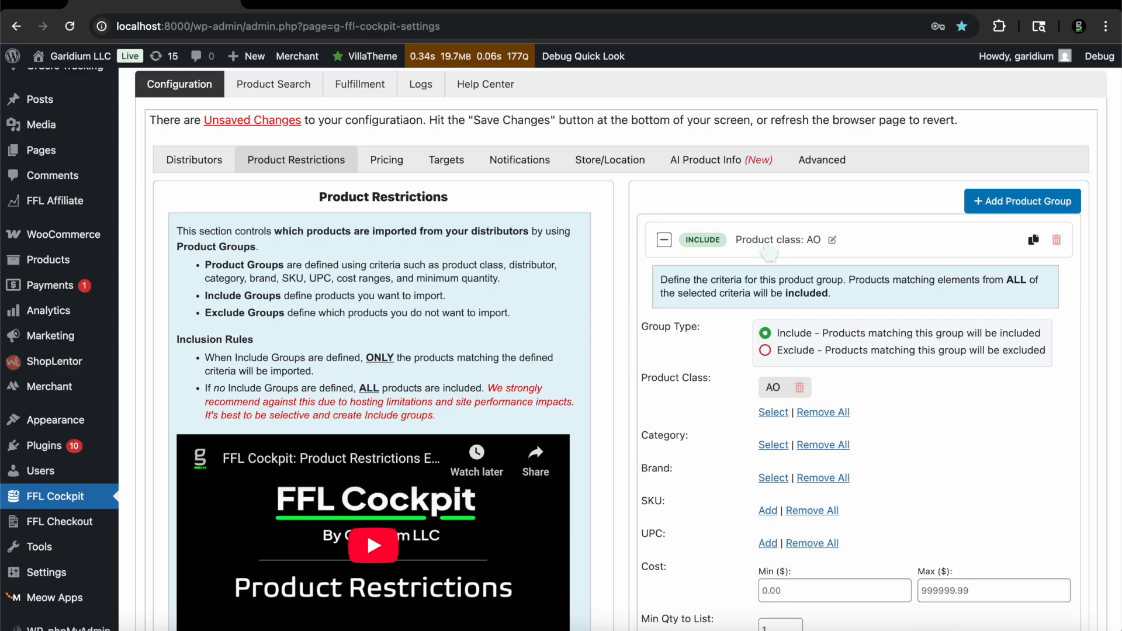
pyautogui.click(753, 253)
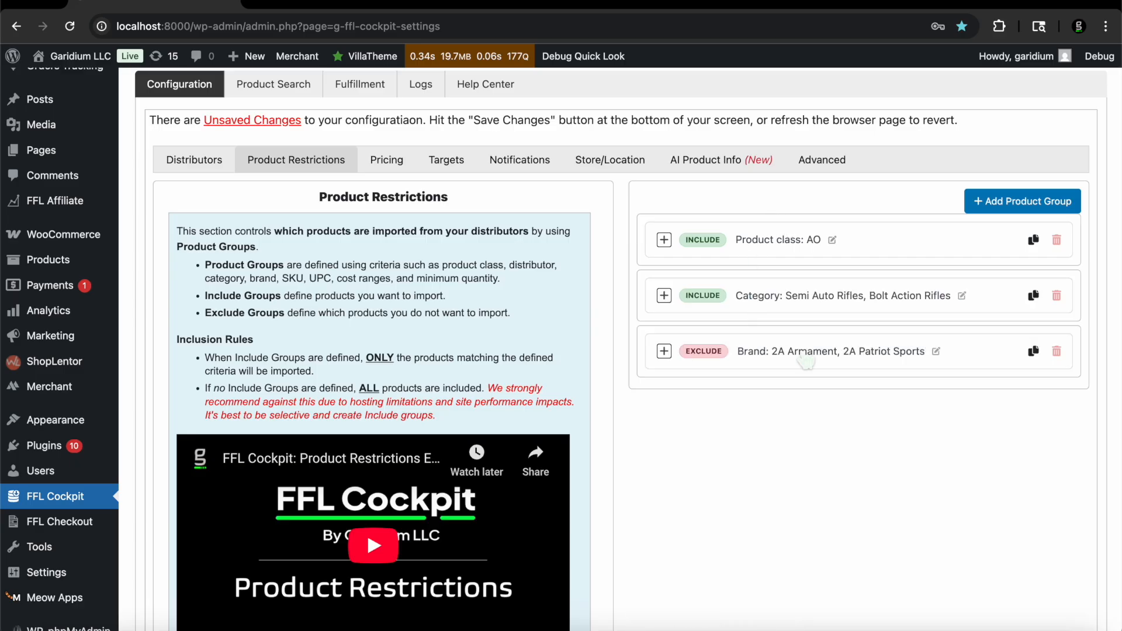
# Step: Rename the "Product class: AO" group to "Ammunition"
pyautogui.click(832, 241)
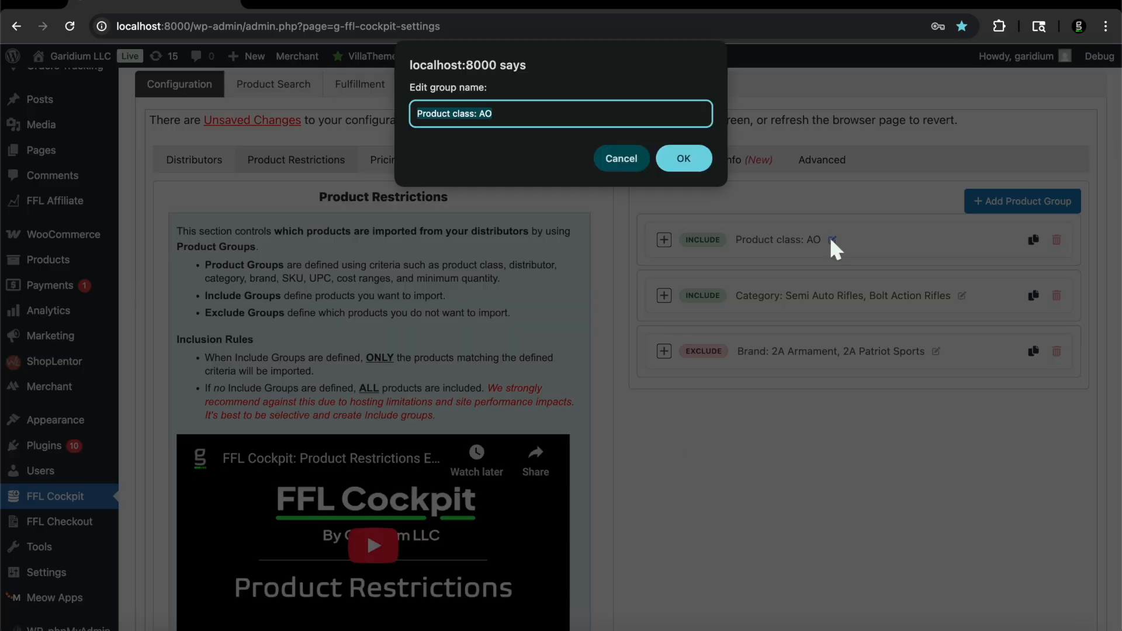
pyautogui.write('Am')
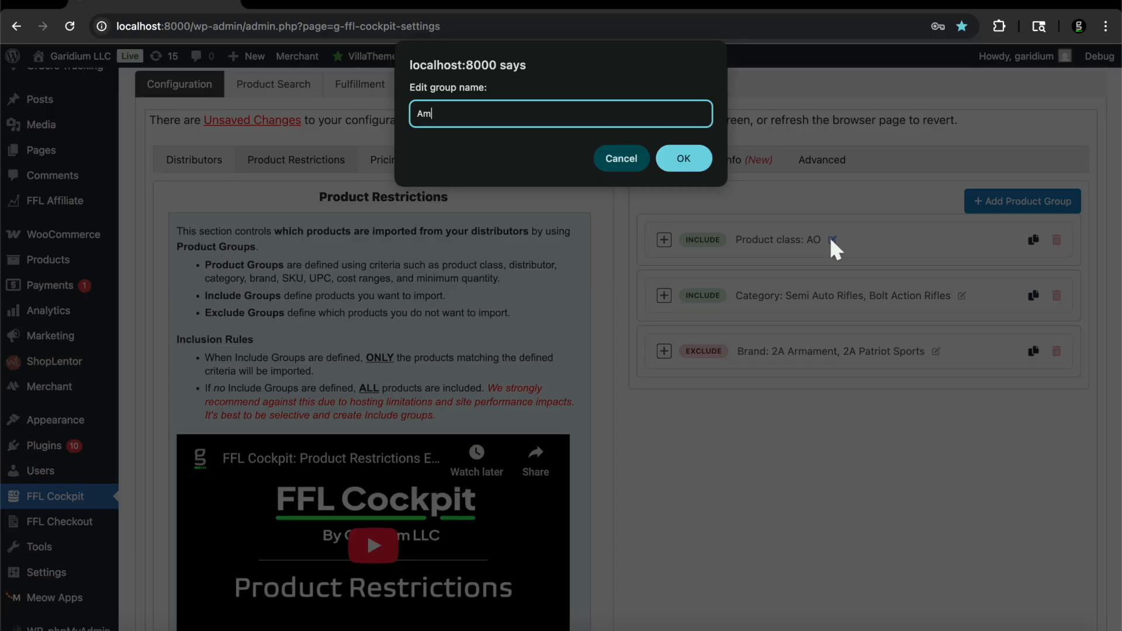
pyautogui.write('munition')
pyautogui.press('Return')
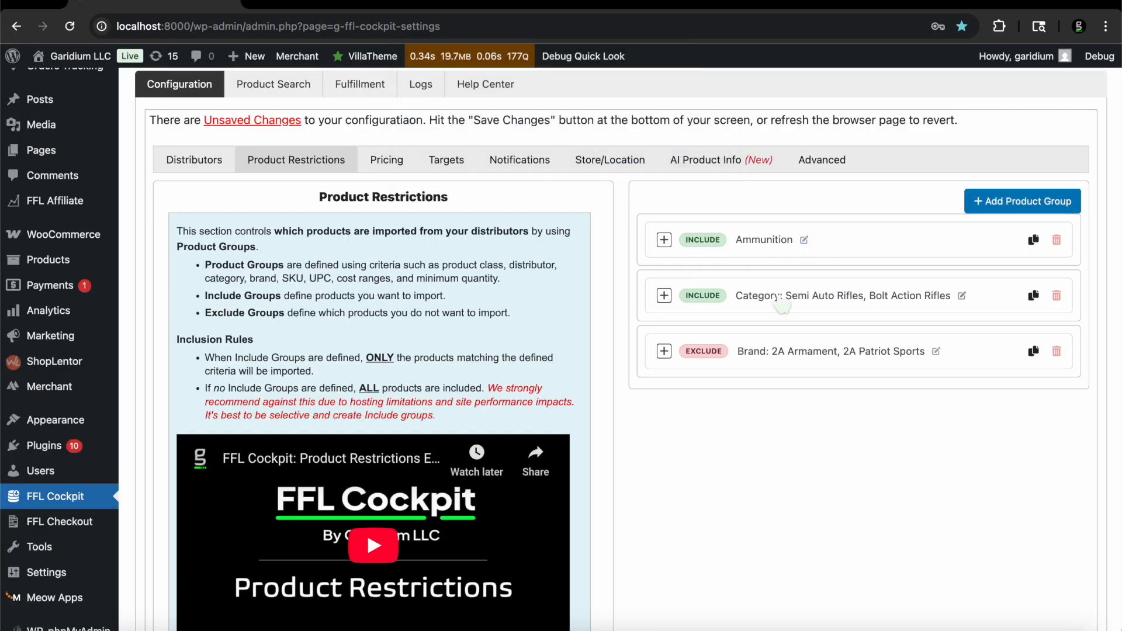
# Step: Examine the criteria of the rifle category include group and the 2A brand exclude group, collapsing each again
pyautogui.click(780, 306)
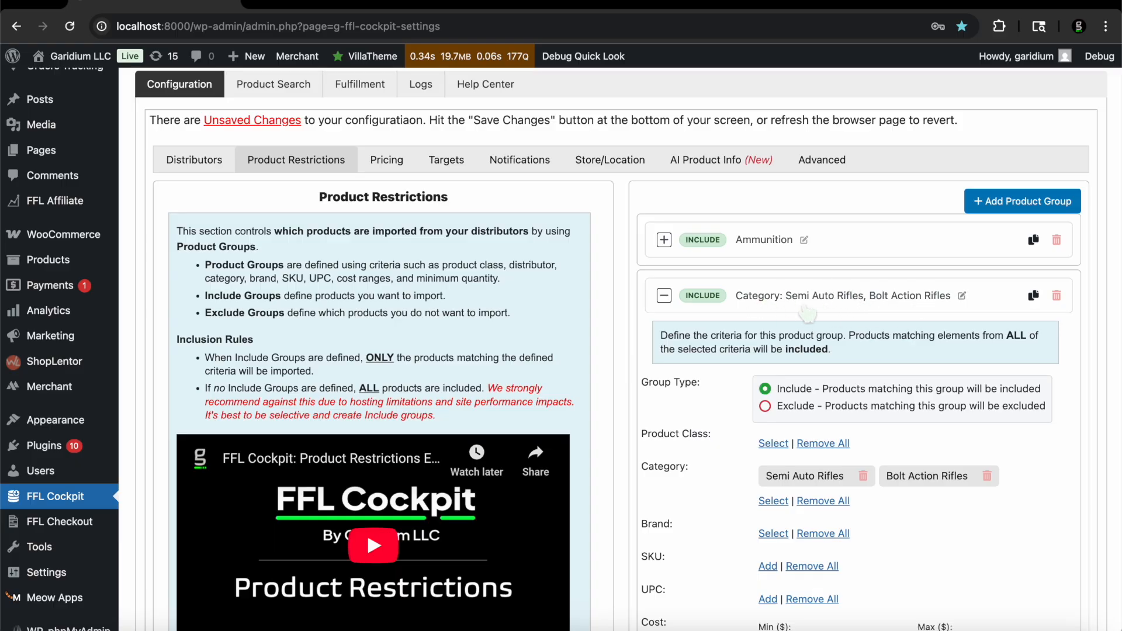
pyautogui.click(802, 309)
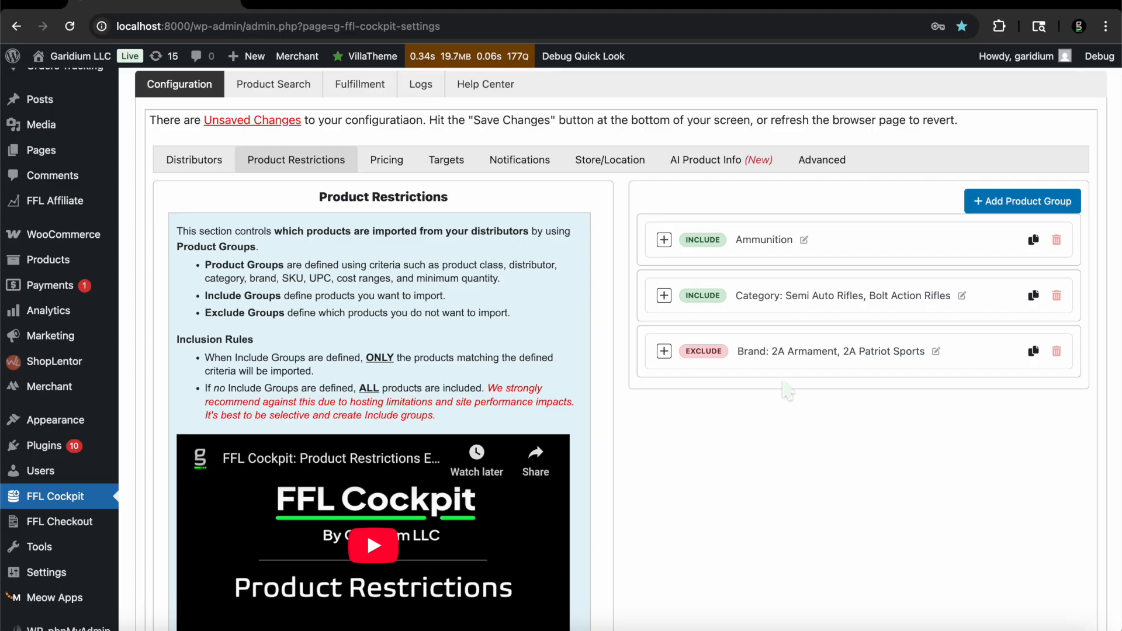
pyautogui.click(782, 360)
pyautogui.scroll(-3, 796, 470)
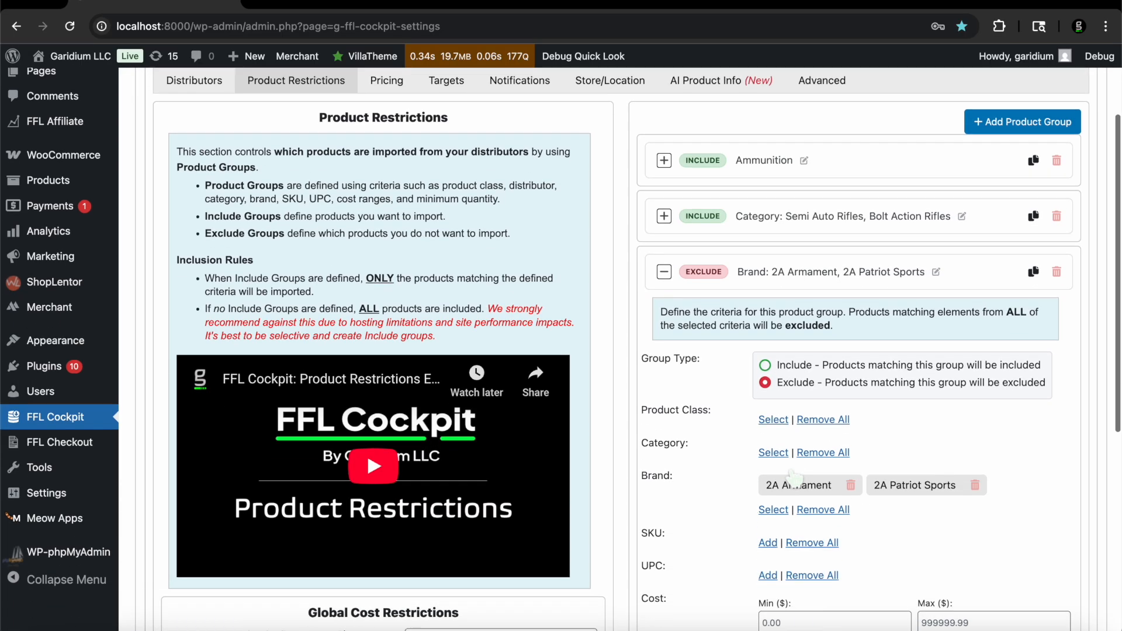
pyautogui.scroll(4, 795, 480)
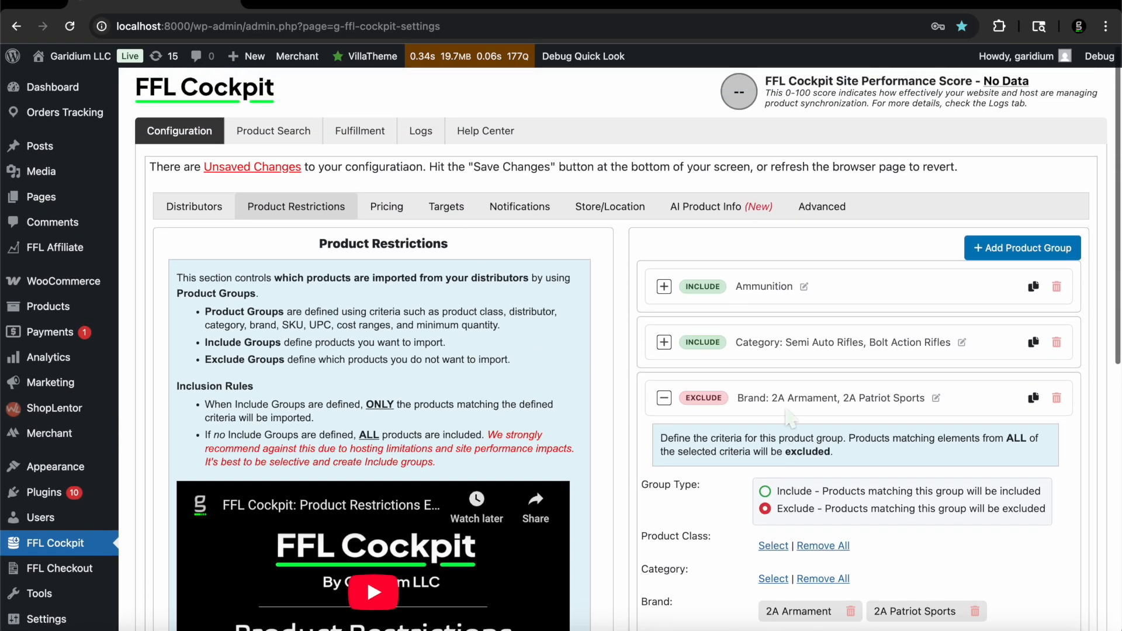
pyautogui.click(798, 406)
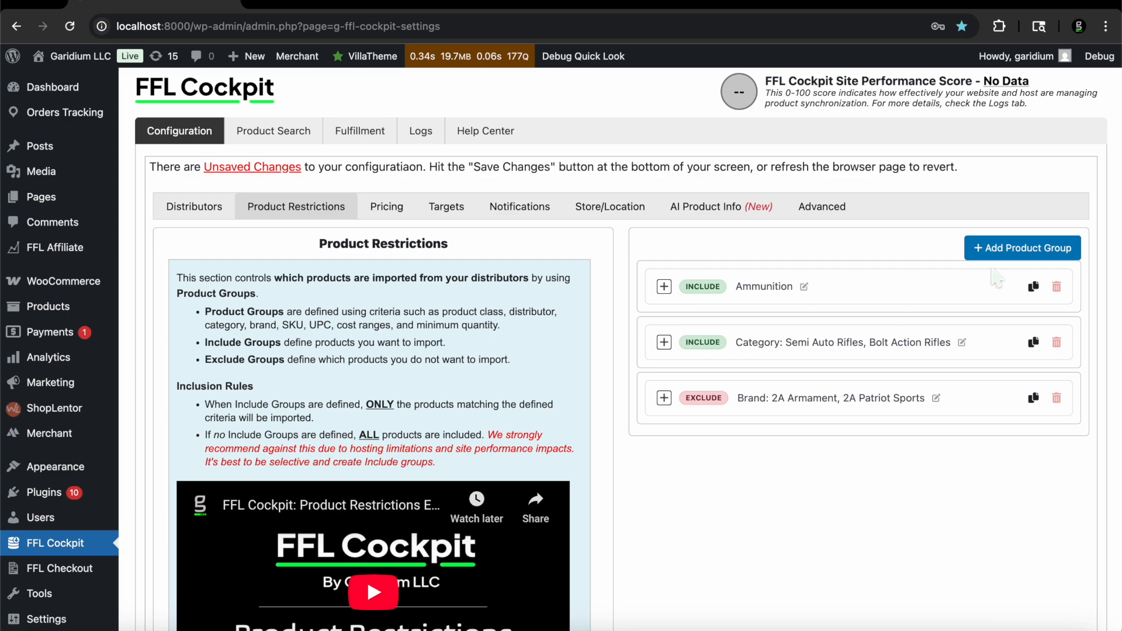
# Step: Add a product group named "Hazardous" and set its group type to Exclude
pyautogui.scroll(-2, 842, 274)
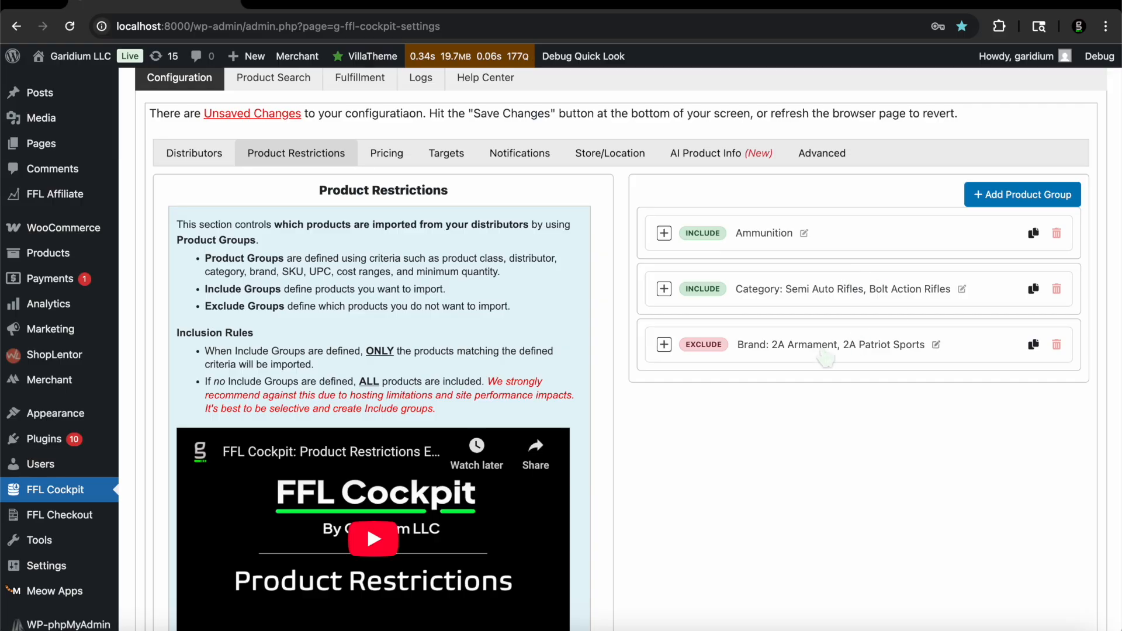
pyautogui.click(1014, 199)
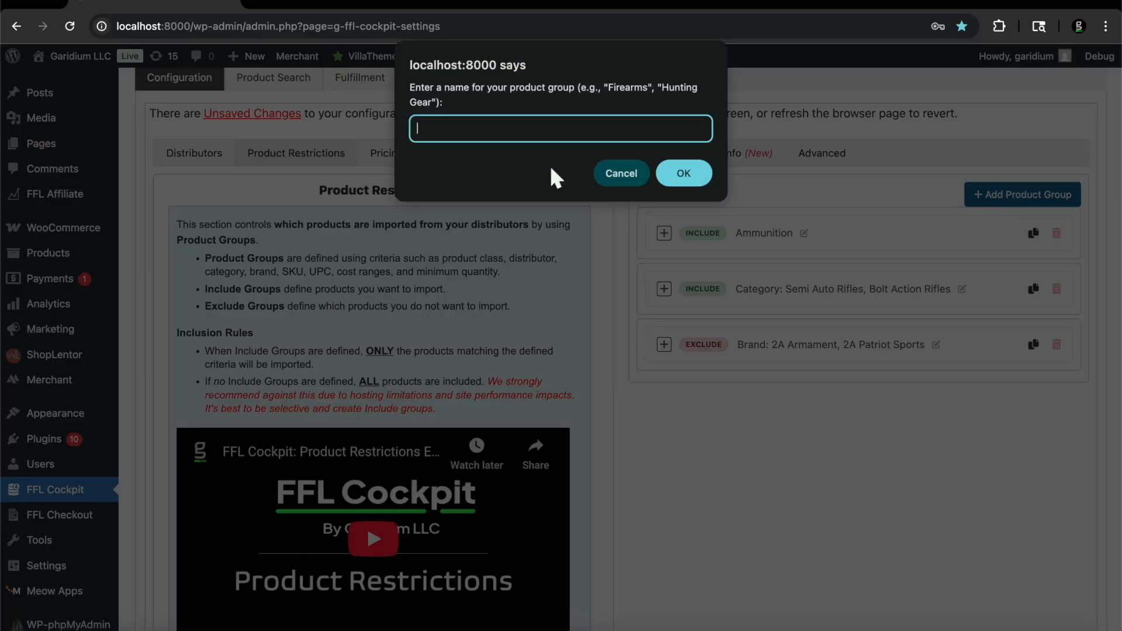
pyautogui.write('Hazardous')
pyautogui.click(682, 174)
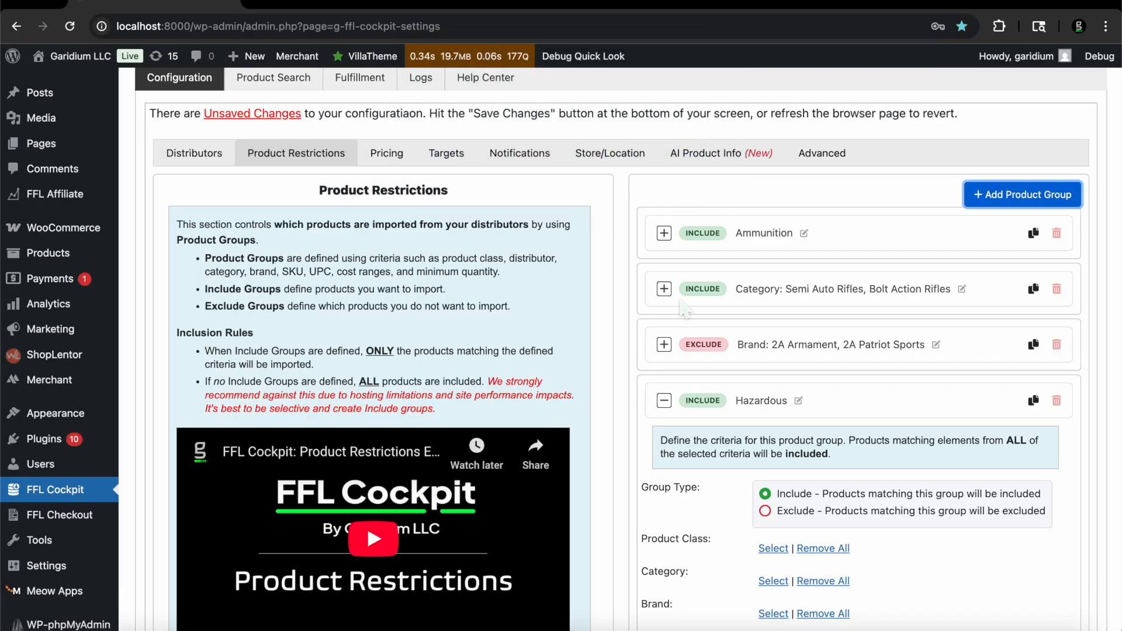
pyautogui.scroll(-3, 696, 412)
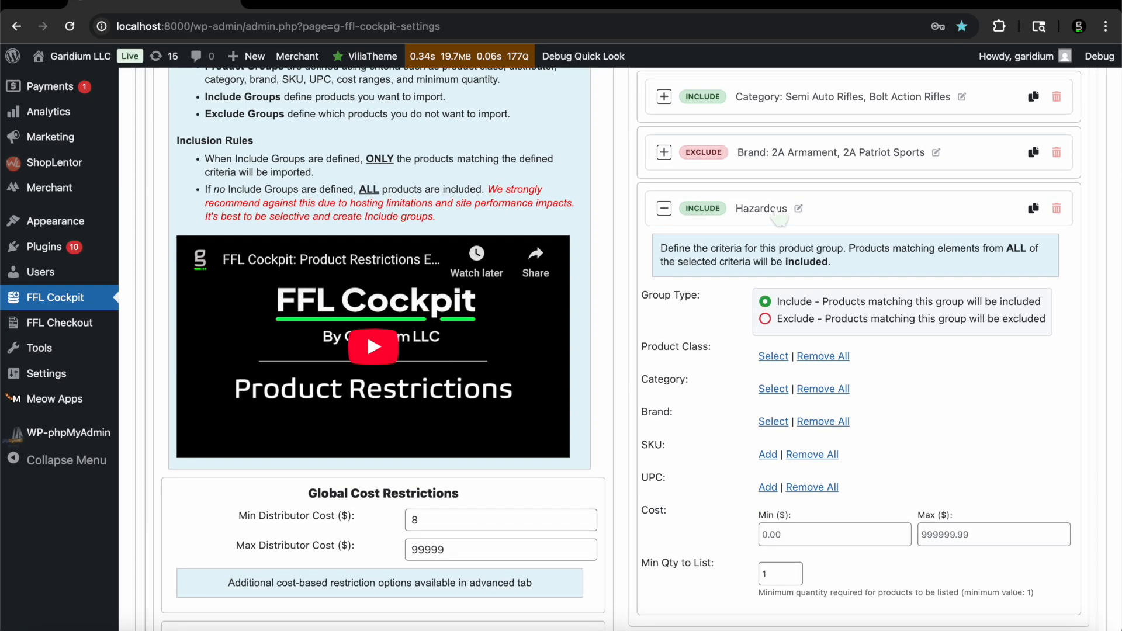
pyautogui.click(773, 325)
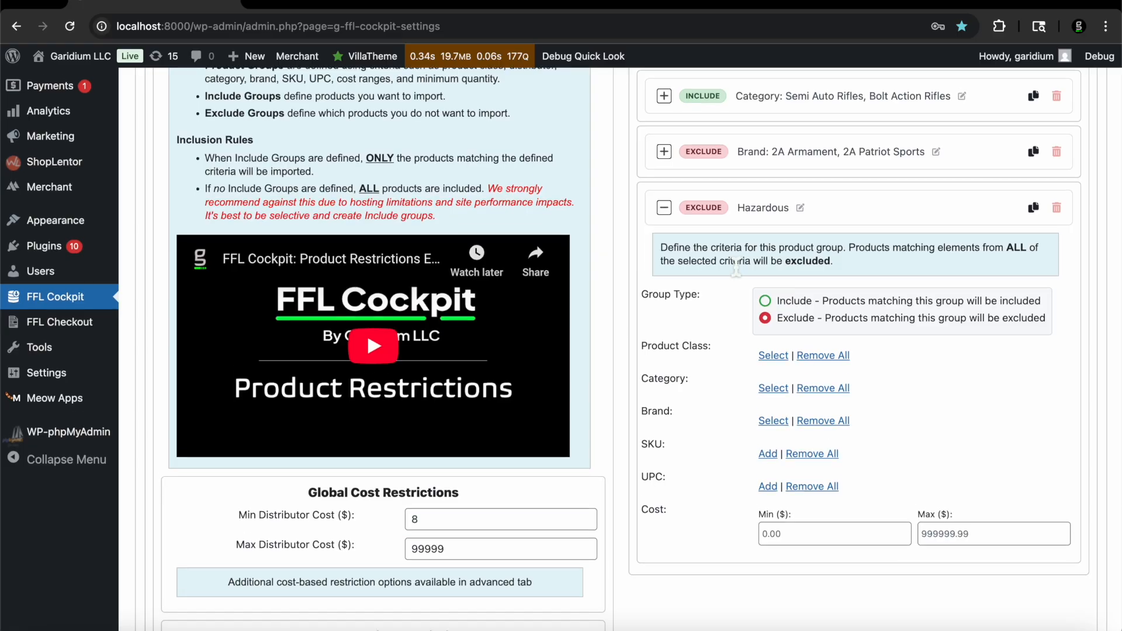
# Step: Add the Hazardous (HZ) product class to the Hazardous exclude group's criteria
pyautogui.scroll(-3, 736, 266)
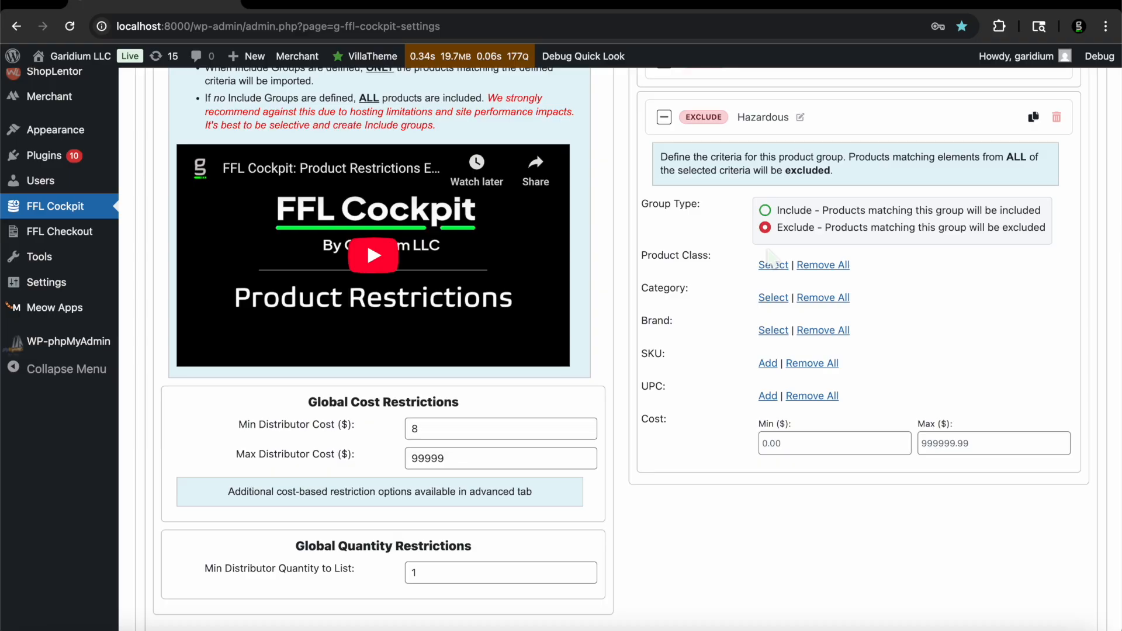
pyautogui.scroll(1, 767, 252)
pyautogui.scroll(-1, 774, 260)
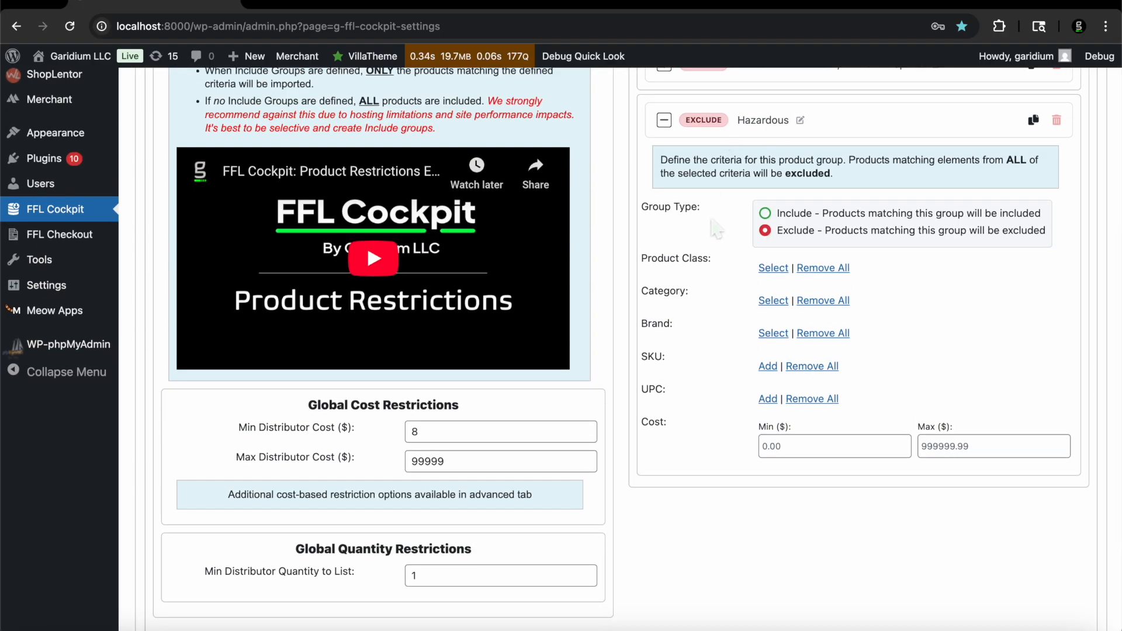
pyautogui.click(775, 270)
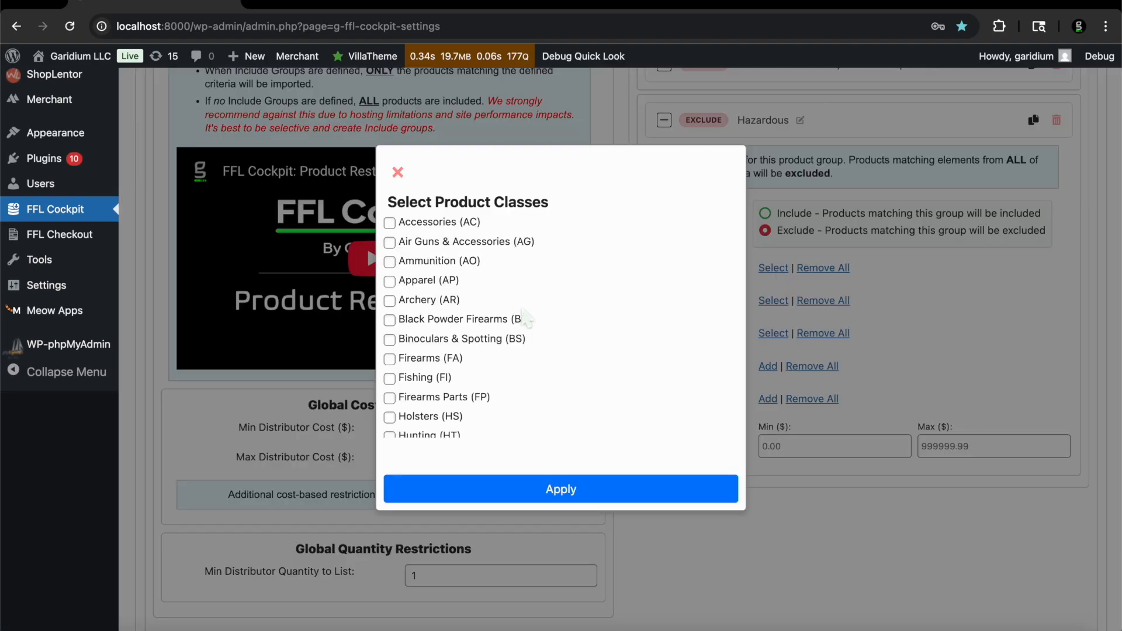
pyautogui.scroll(-5, 529, 322)
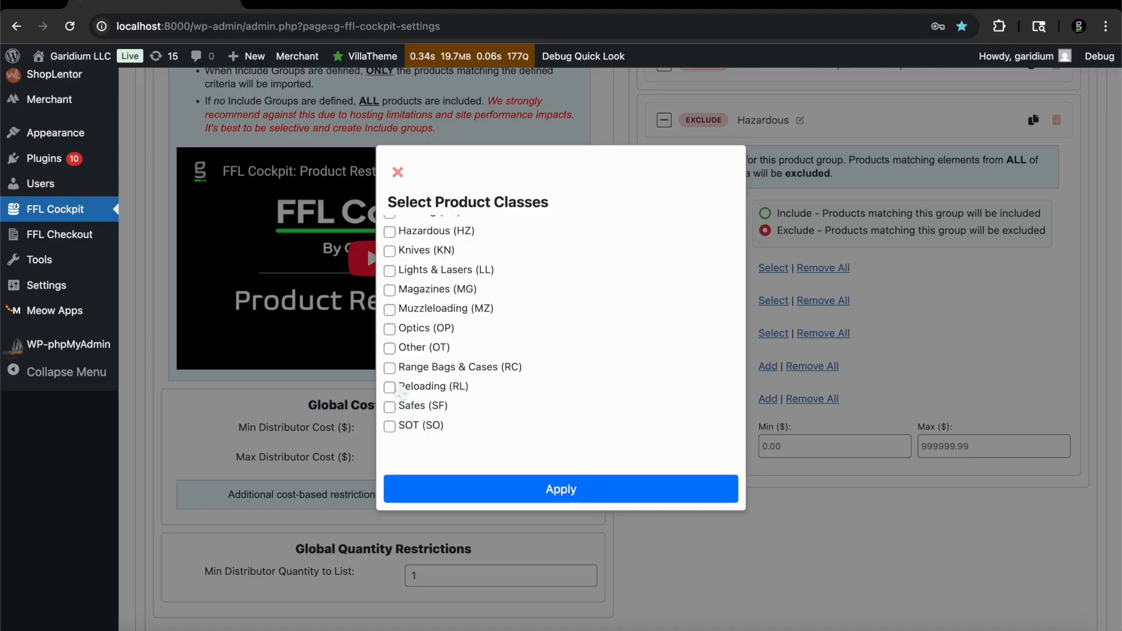
pyautogui.scroll(5, 411, 345)
pyautogui.scroll(-3, 409, 339)
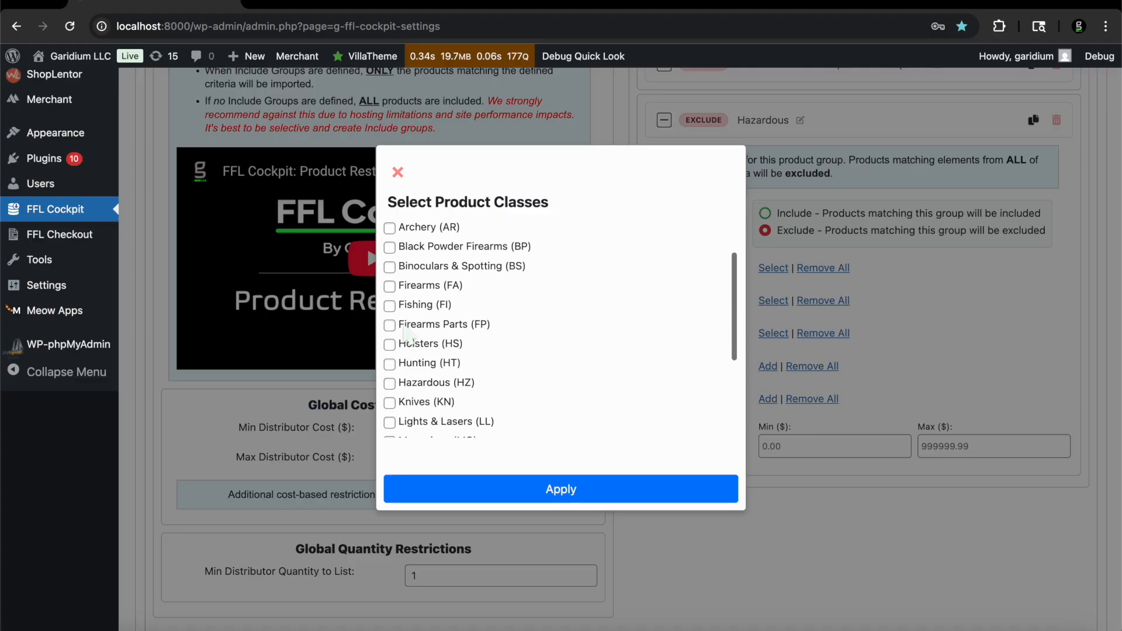
pyautogui.click(497, 495)
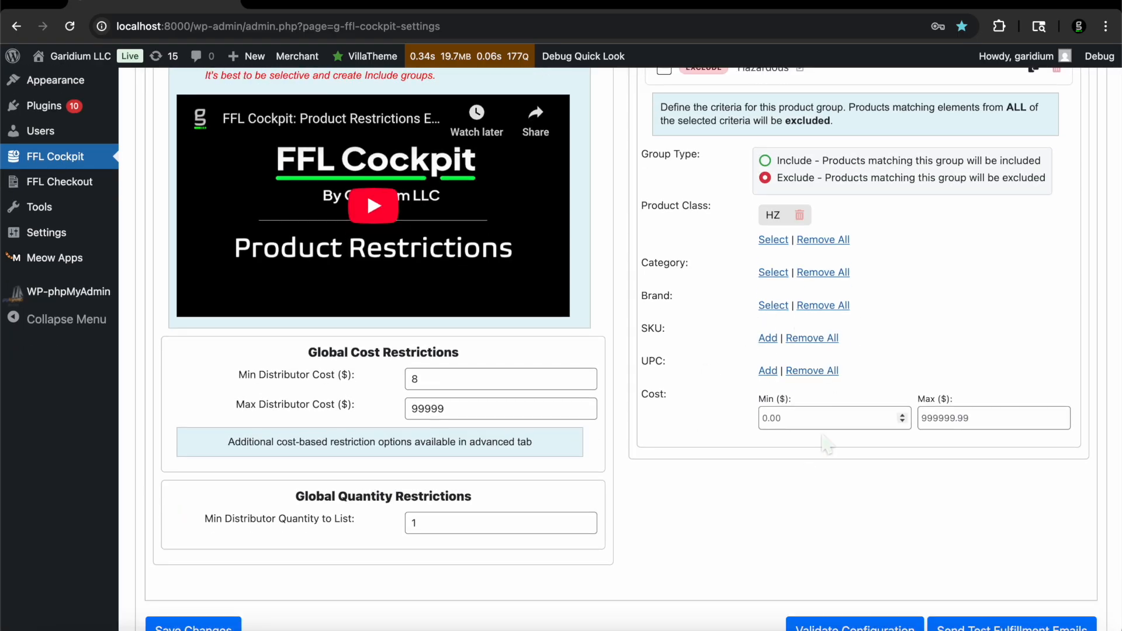
# Step: Delete the Hazardous exclude group and confirm its deletion
pyautogui.scroll(2, 777, 433)
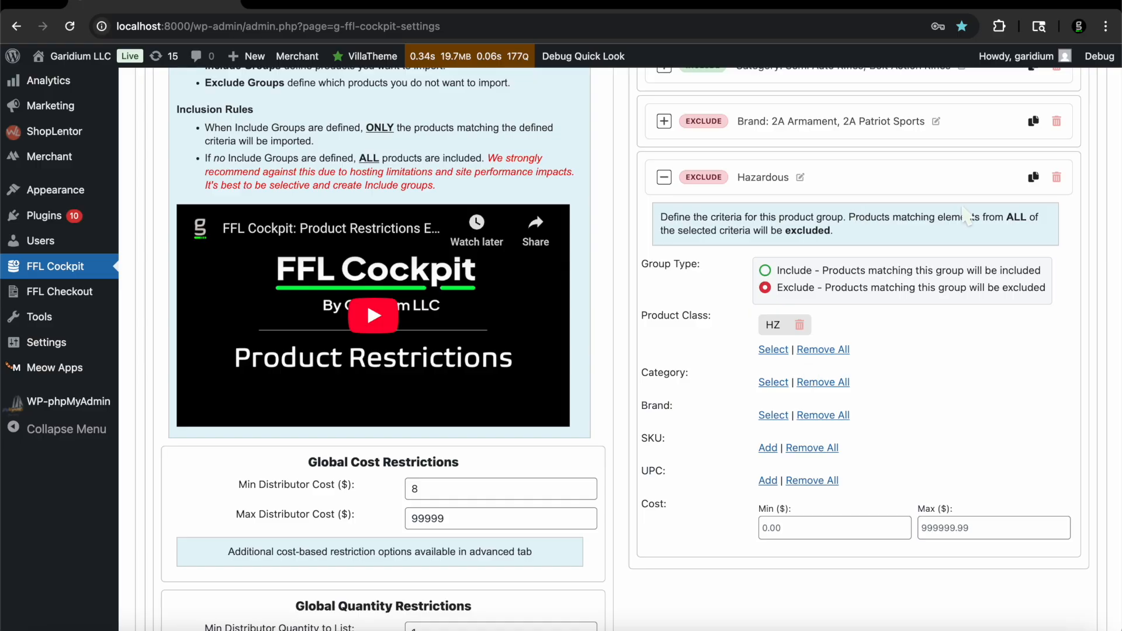
pyautogui.click(1058, 178)
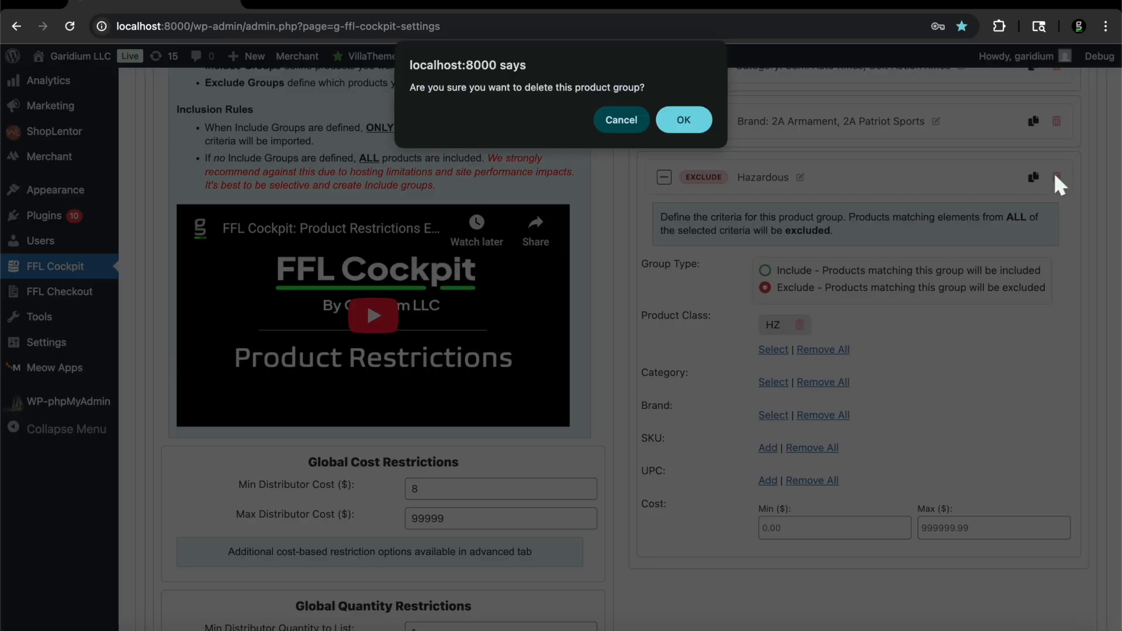
pyautogui.click(685, 122)
# Step: Add a product group named "Glock Accessories that are under $100" and set its group type to Exclude
pyautogui.scroll(2, 777, 209)
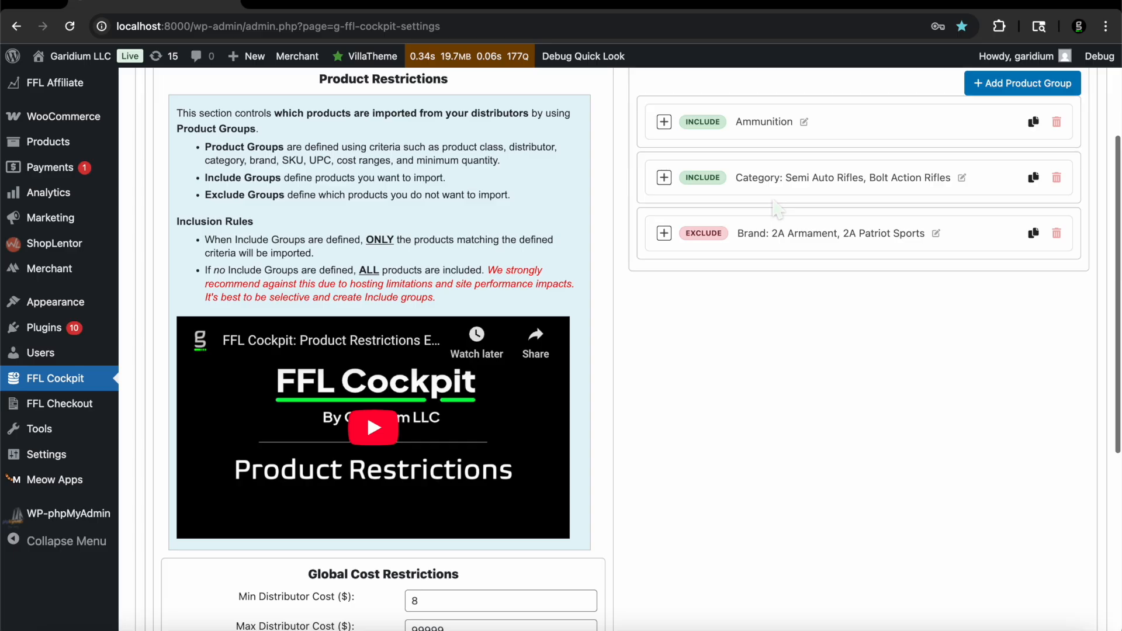
pyautogui.click(1003, 88)
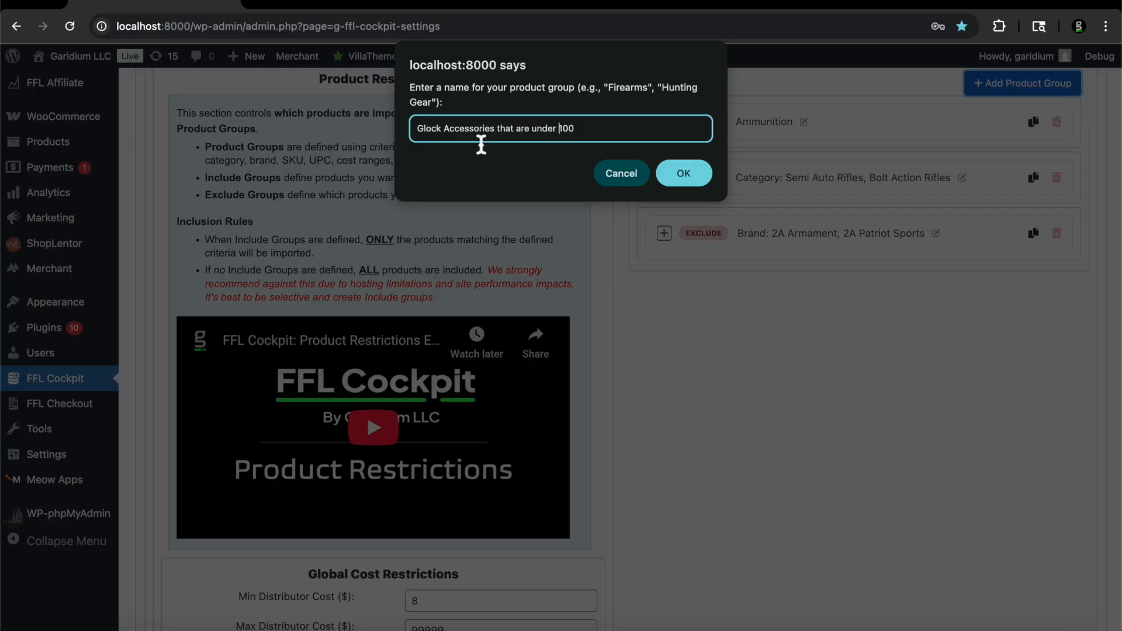
pyautogui.write('$')
pyautogui.press('Return')
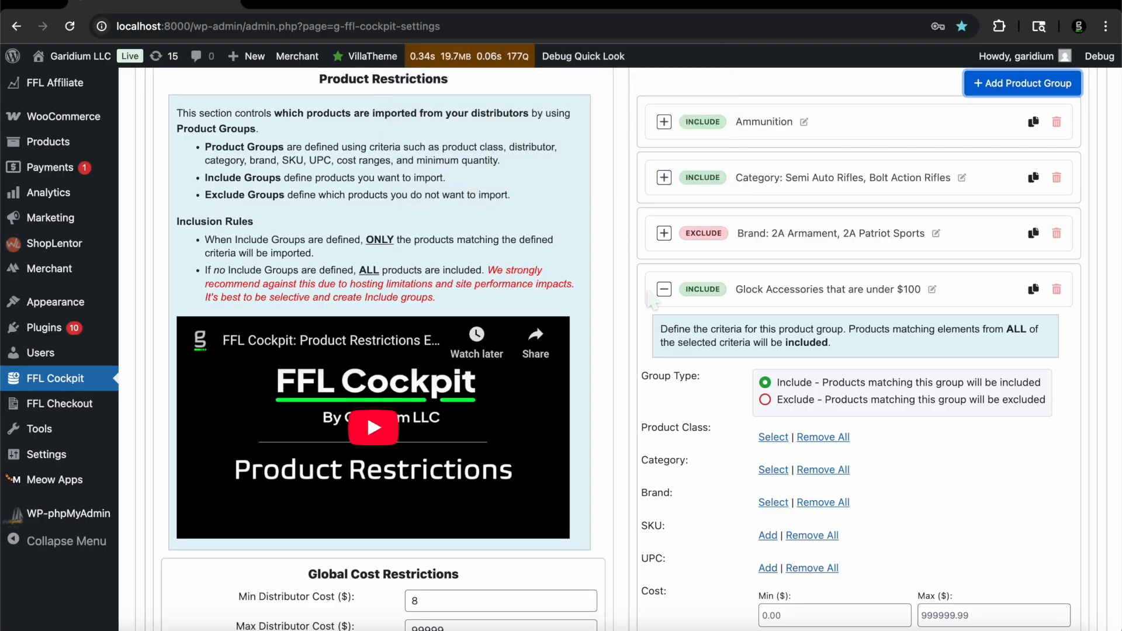
pyautogui.scroll(-2, 651, 299)
pyautogui.scroll(-3, 651, 299)
pyautogui.scroll(2, 651, 299)
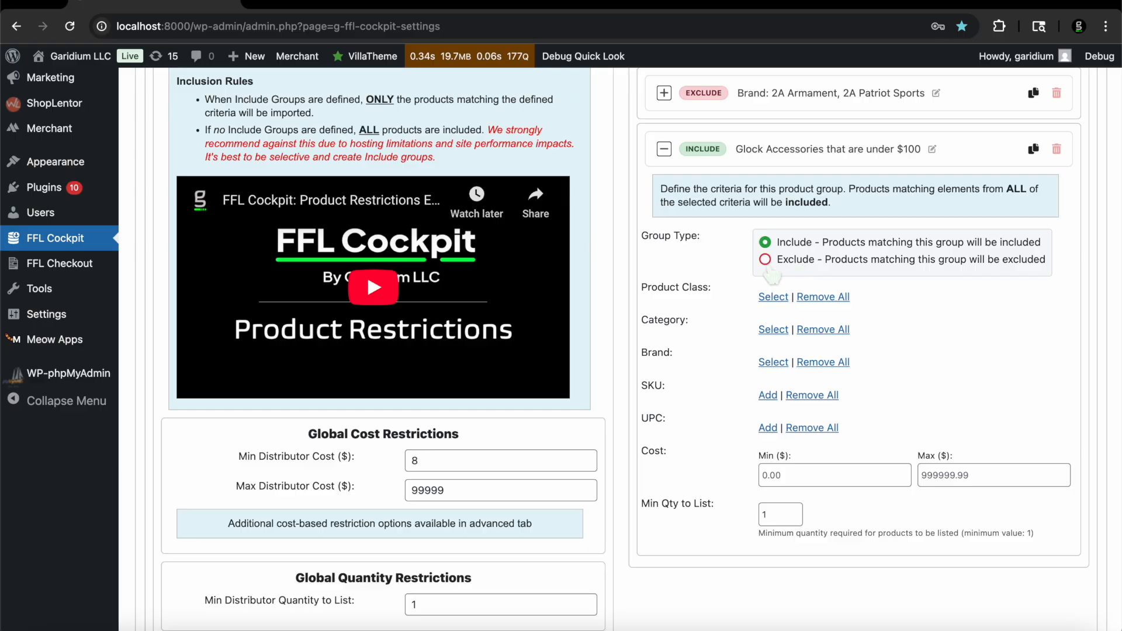
pyautogui.click(765, 261)
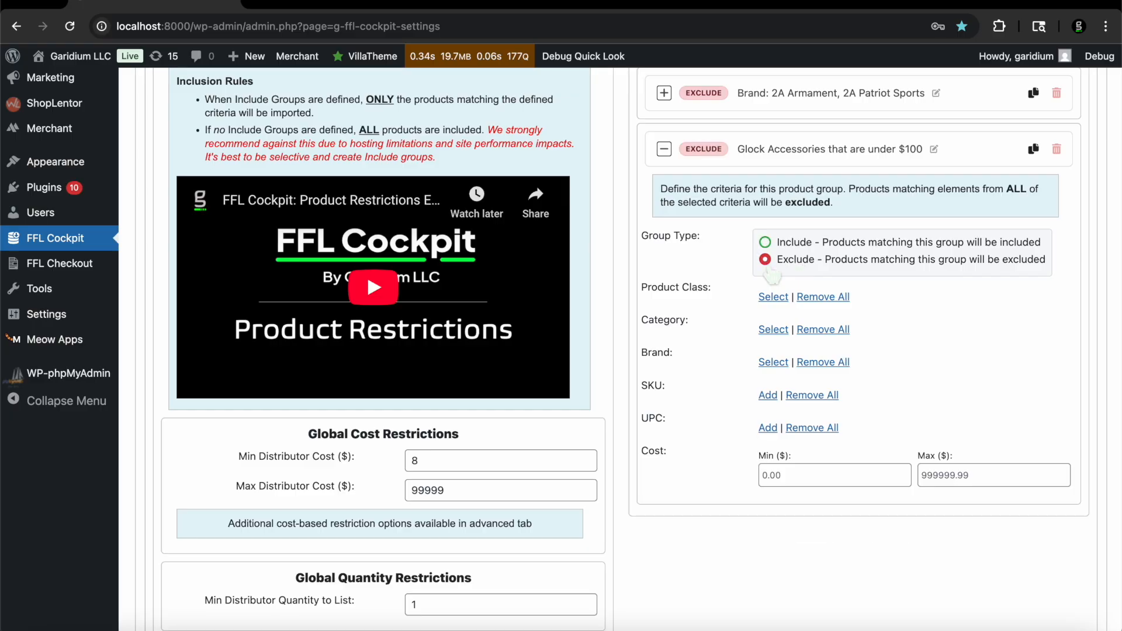
# Step: Add the Accessories (AC) product class and the Glock brand to the Glock accessories group's criteria
pyautogui.scroll(-1, 738, 274)
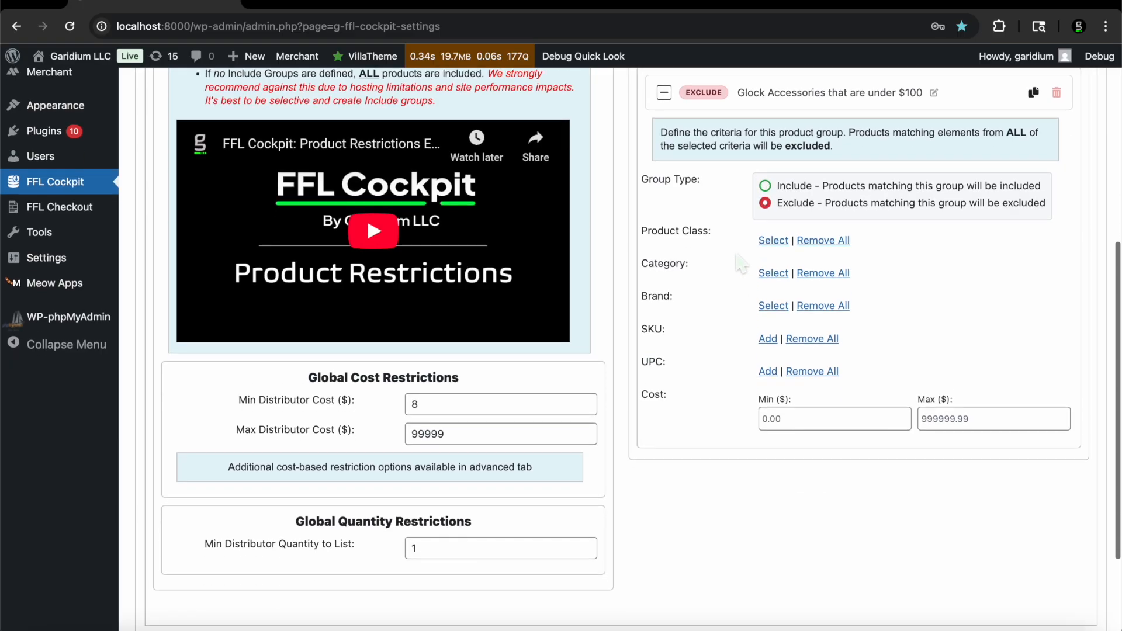
pyautogui.click(772, 242)
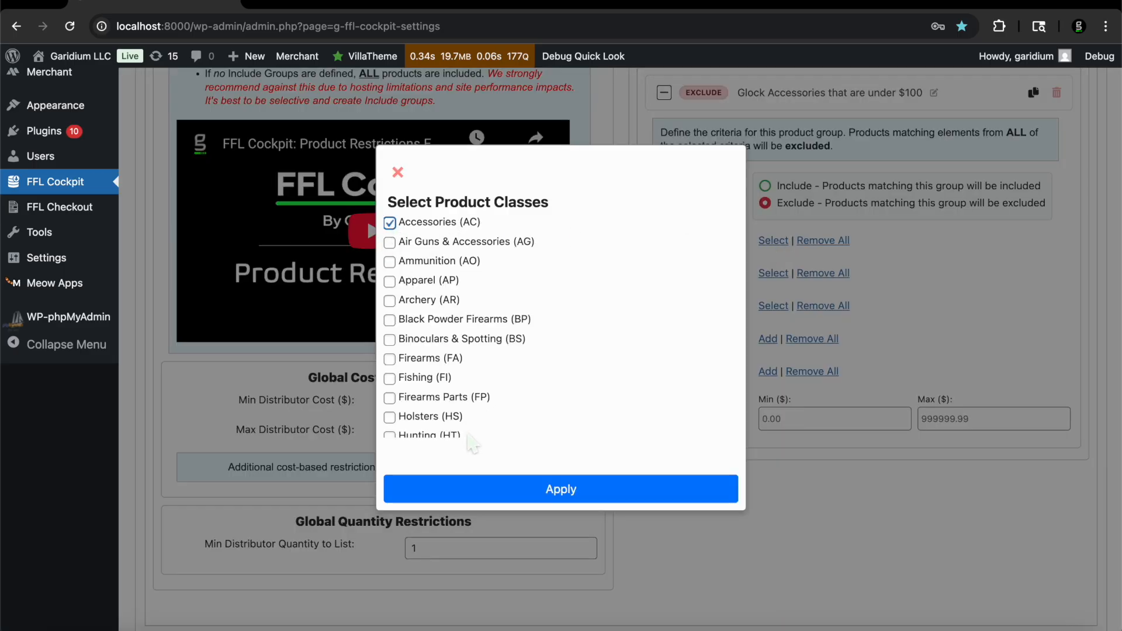
pyautogui.click(508, 493)
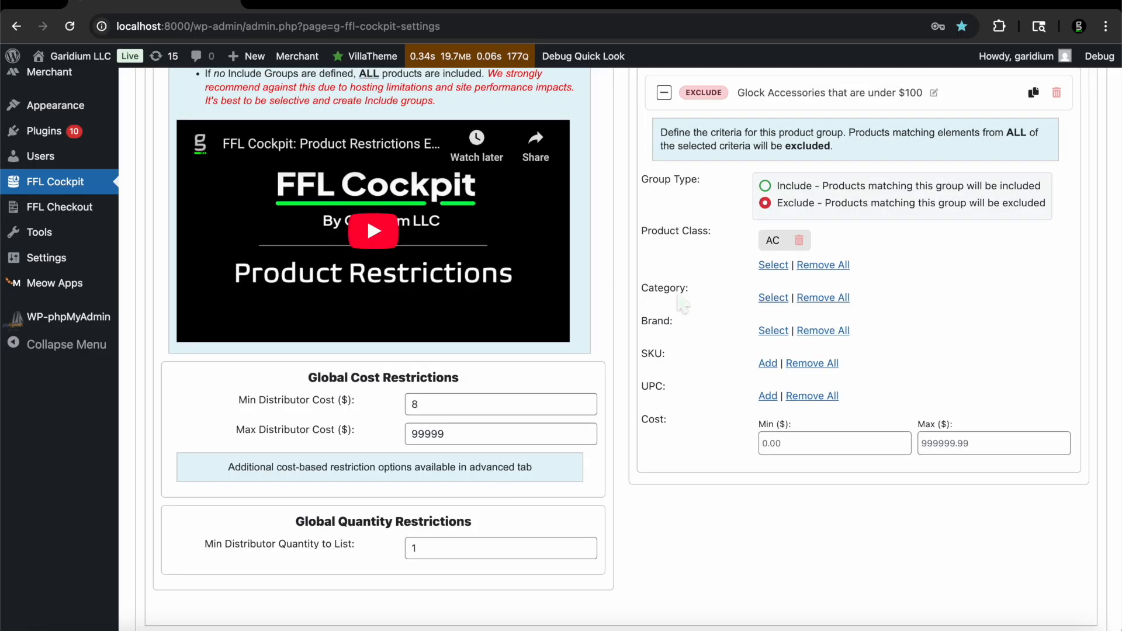
pyautogui.click(778, 332)
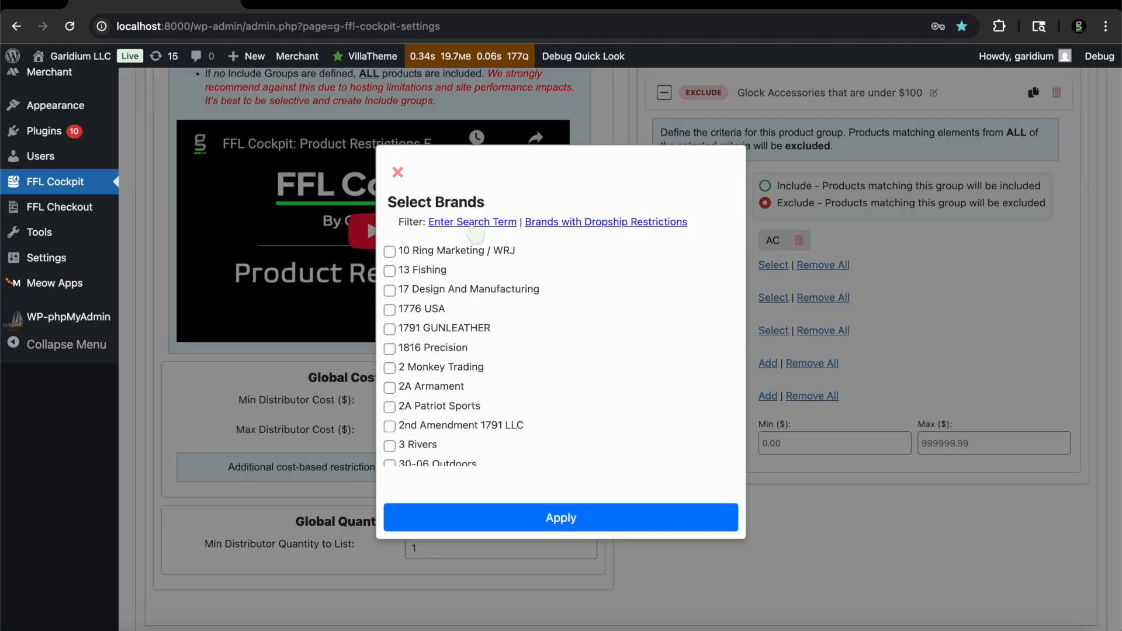
pyautogui.click(471, 222)
pyautogui.write('glock')
pyautogui.press('Return')
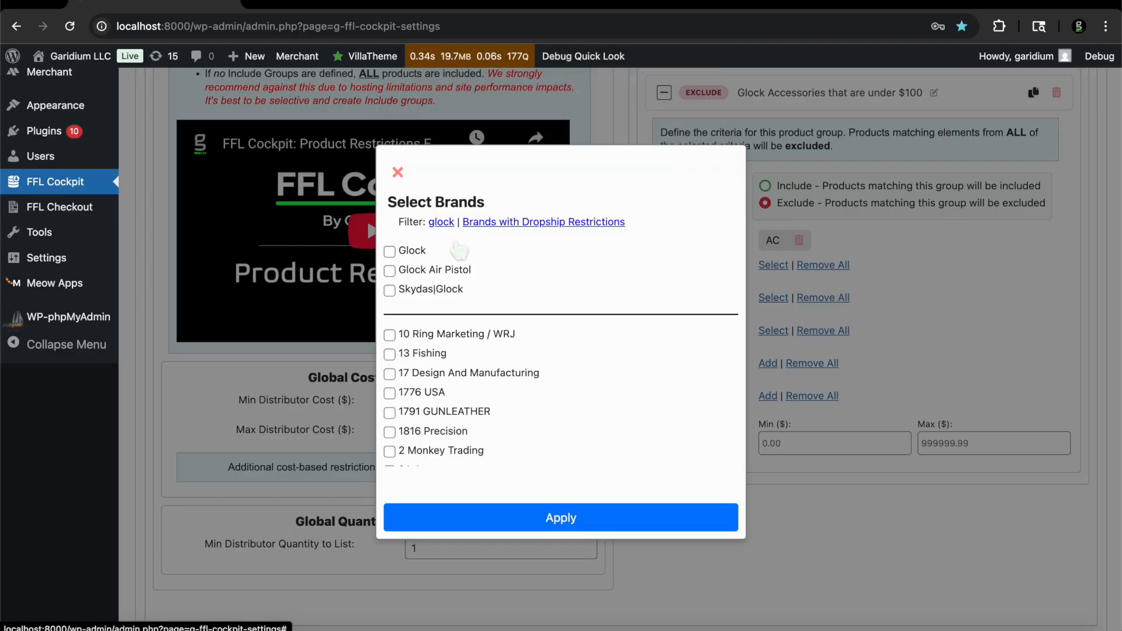
pyautogui.click(466, 518)
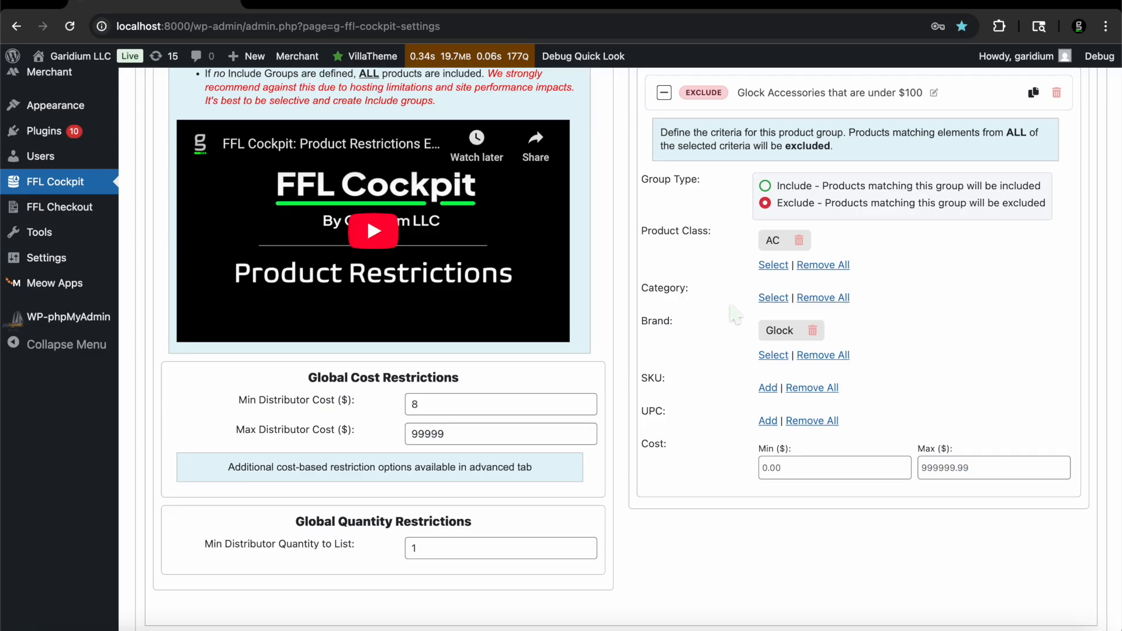
# Step: Set the Glock accessories group's cost range to a minimum of $0 and a maximum of $100
pyautogui.scroll(2, 748, 301)
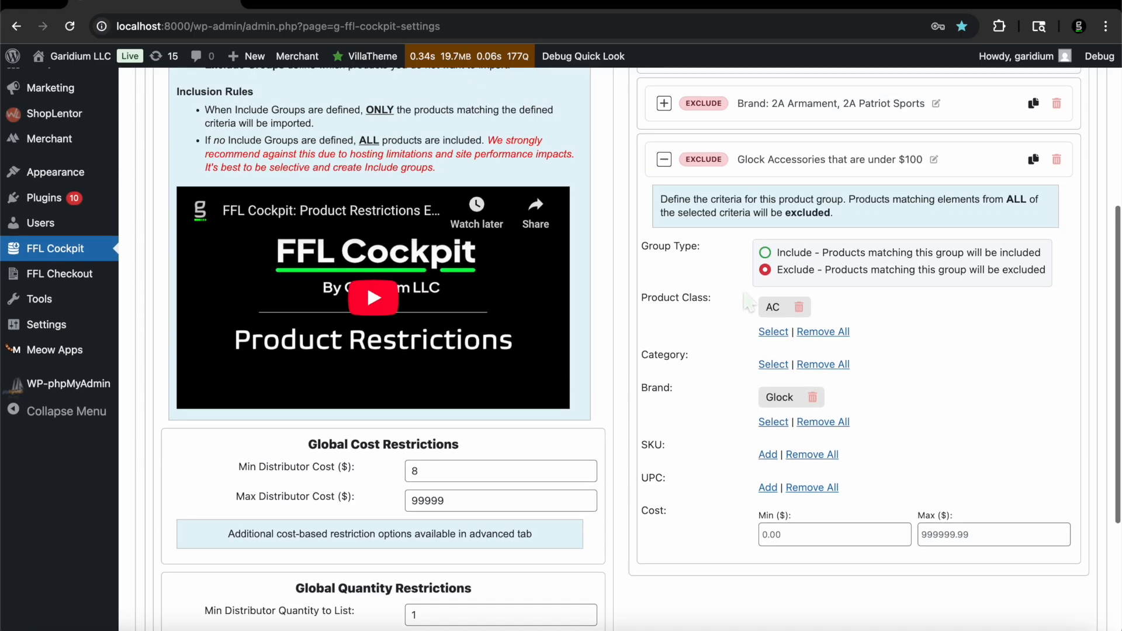
pyautogui.scroll(-2, 747, 301)
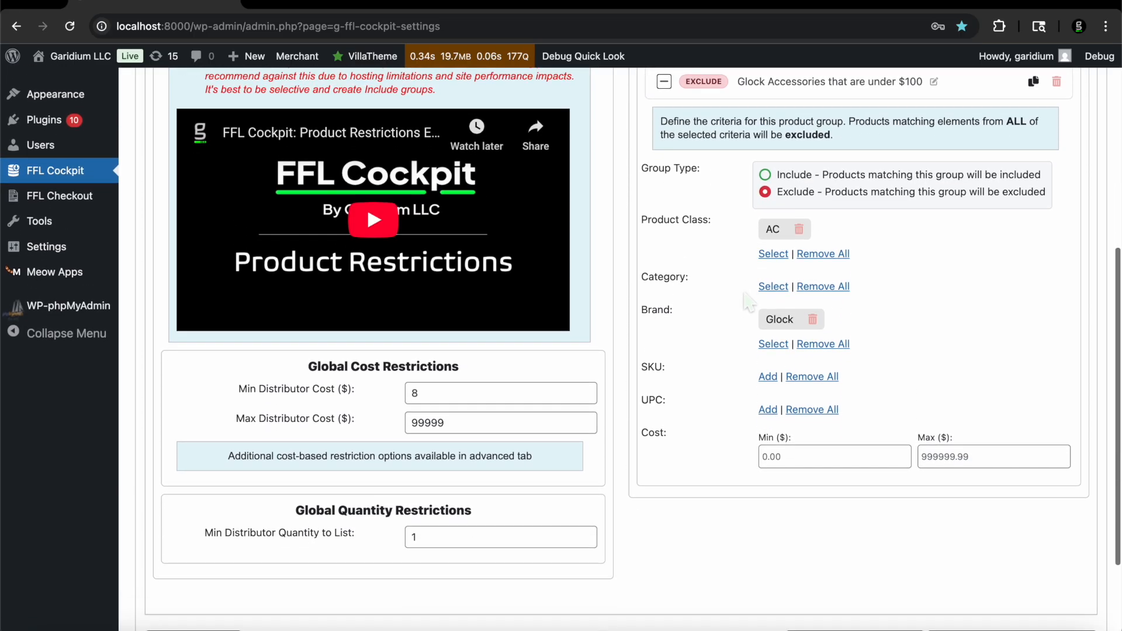
pyautogui.scroll(-3, 748, 301)
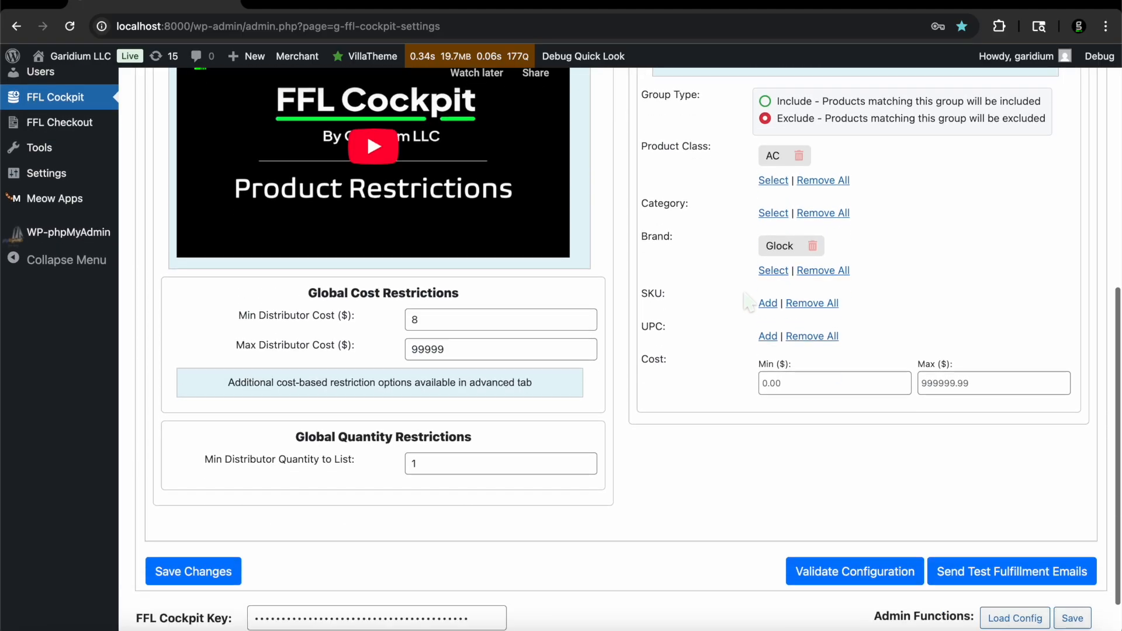
pyautogui.click(790, 374)
pyautogui.write('0')
pyautogui.press('Tab')
pyautogui.write('10')
pyautogui.click(906, 284)
pyautogui.scroll(2, 906, 284)
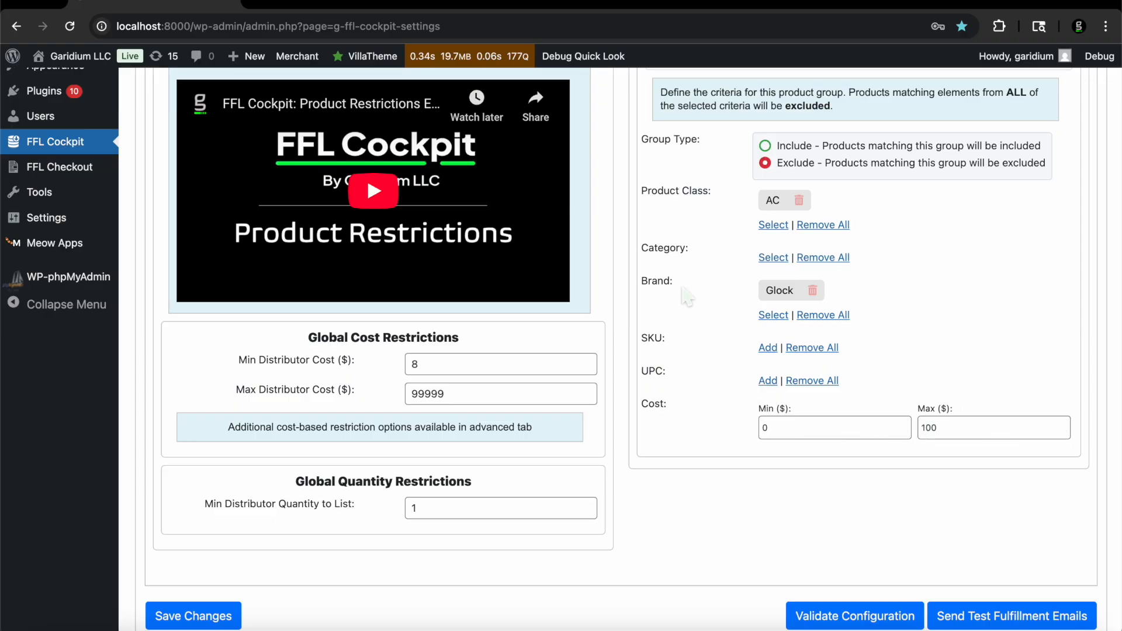
# Step: Remove the AC product class from the Glock accessories group and collapse the group
pyautogui.scroll(3, 645, 310)
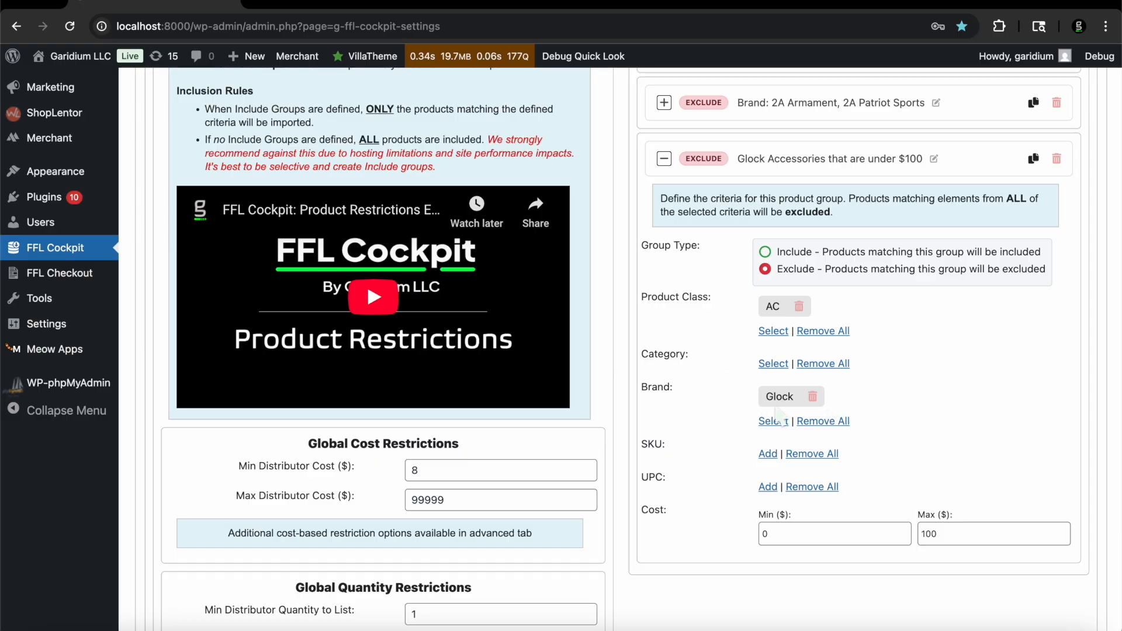
pyautogui.click(800, 307)
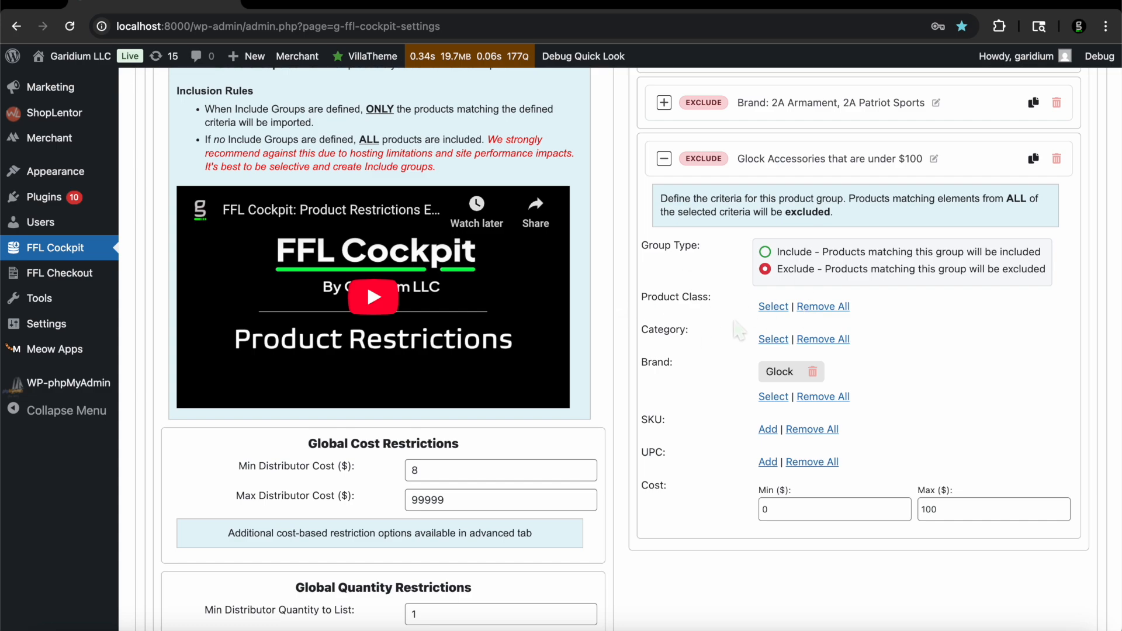
pyautogui.scroll(-1, 738, 385)
pyautogui.scroll(3, 738, 386)
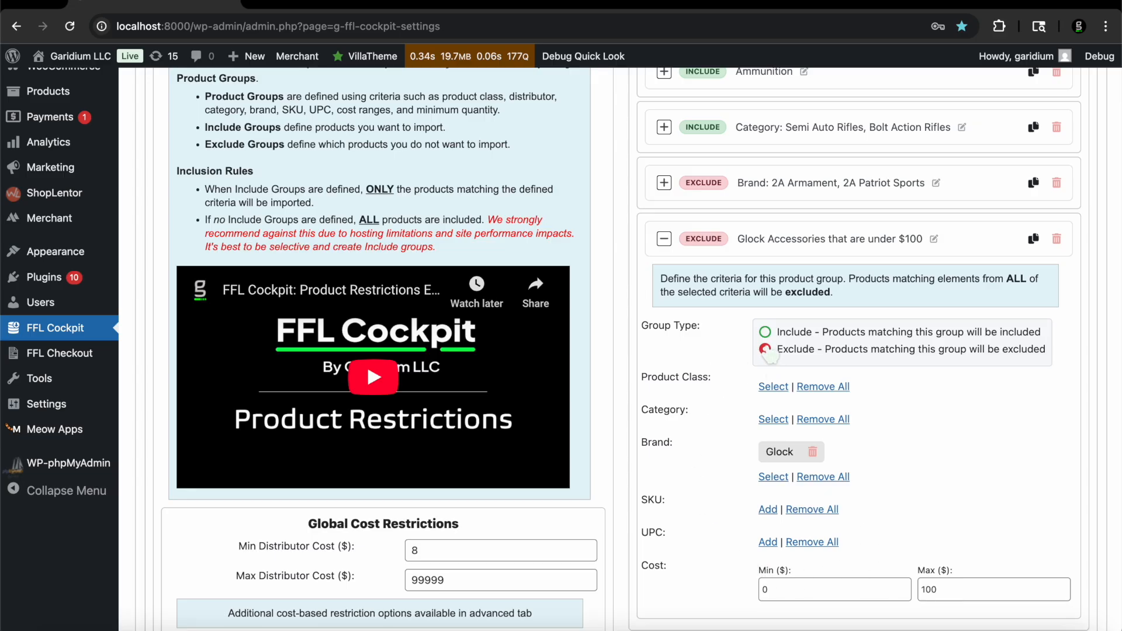
pyautogui.click(726, 250)
# Step: Open the configuration of the RSR Group distributor
pyautogui.scroll(3, 728, 433)
pyautogui.scroll(1, 727, 432)
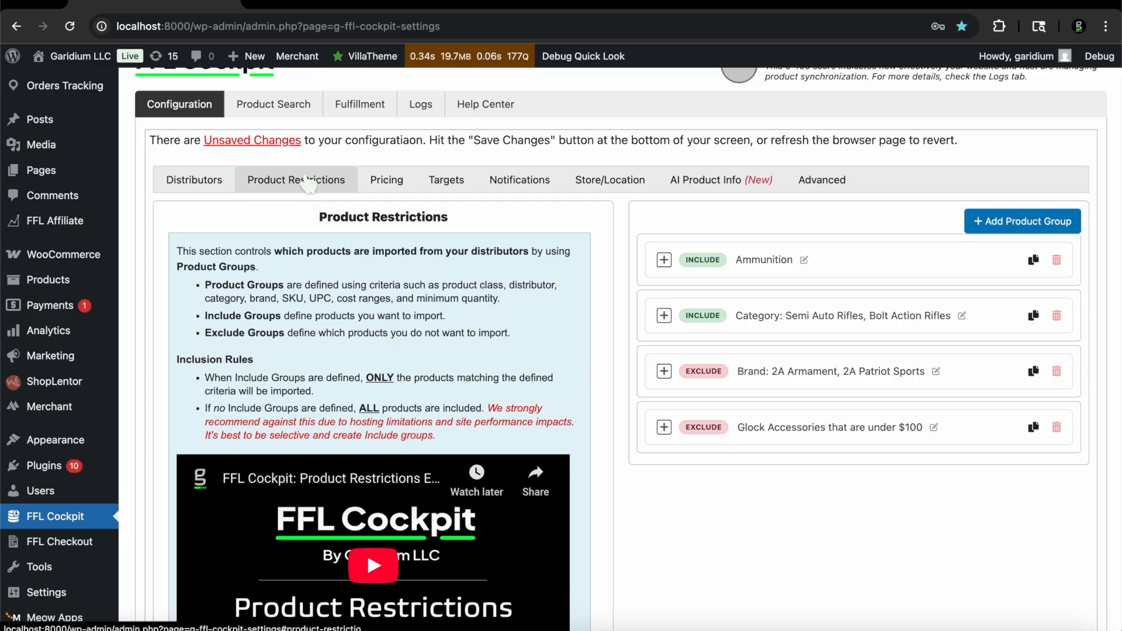
pyautogui.click(203, 192)
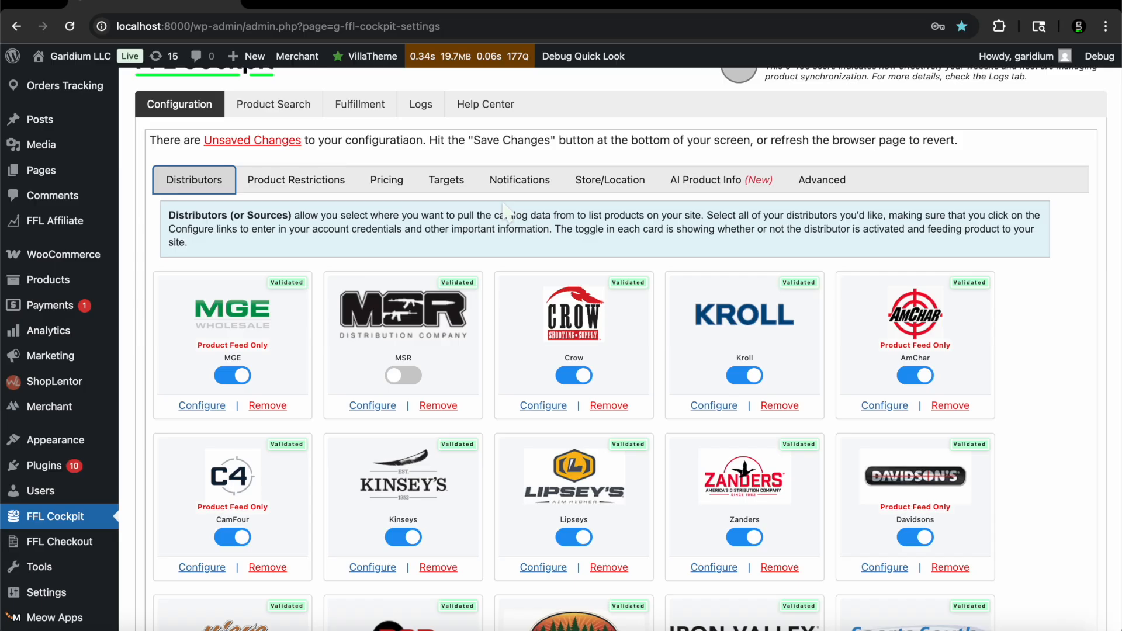
pyautogui.scroll(-5, 507, 209)
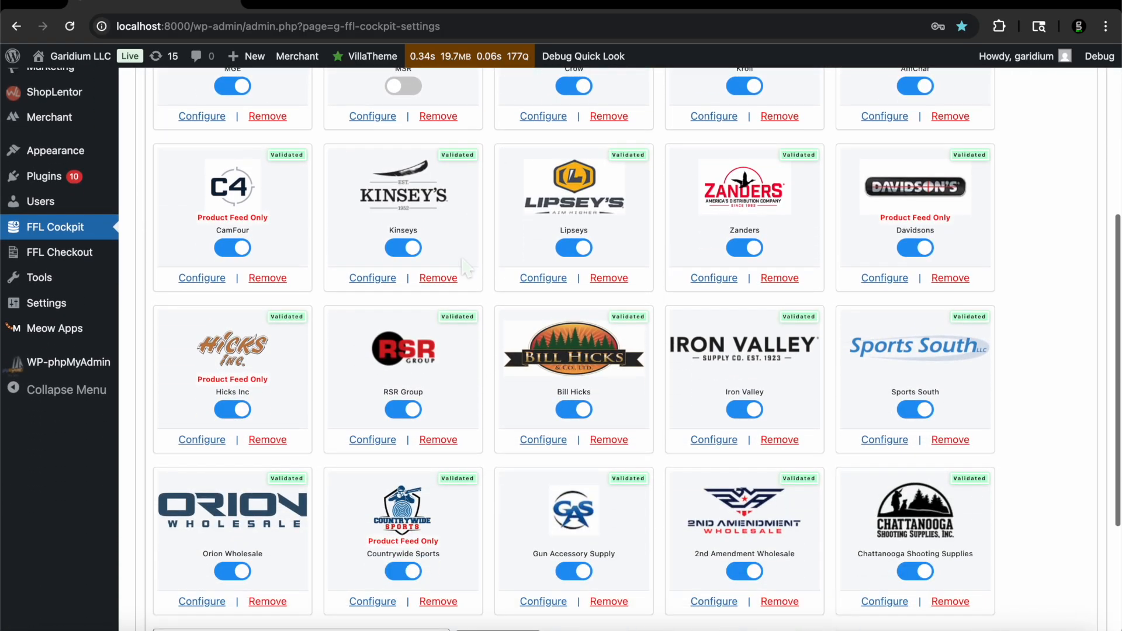
pyautogui.click(374, 443)
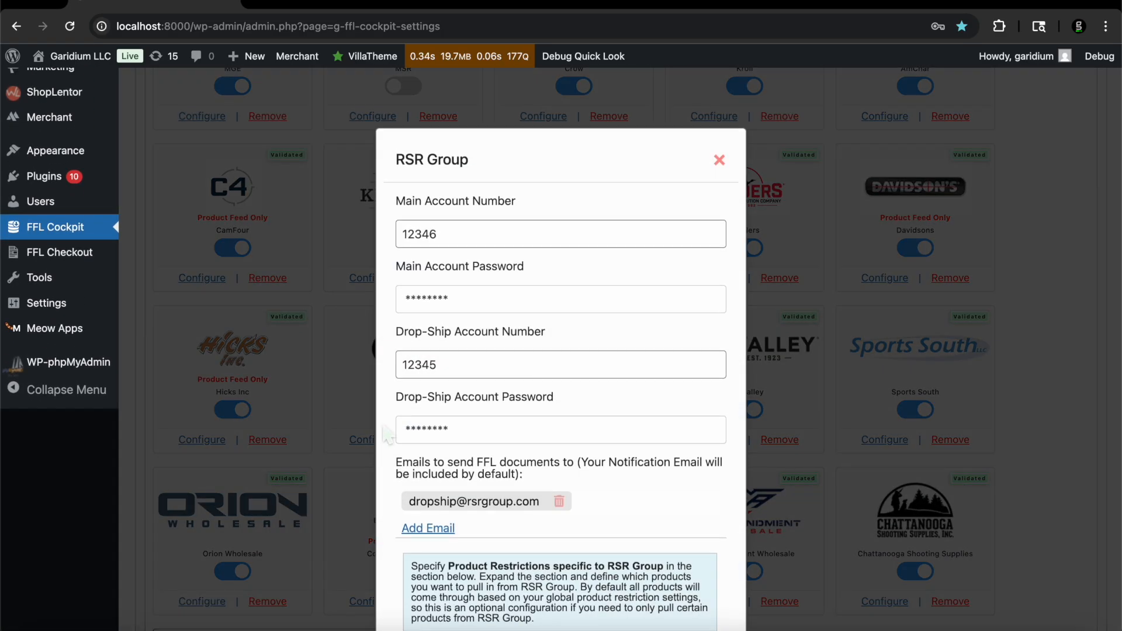
pyautogui.scroll(-3, 551, 367)
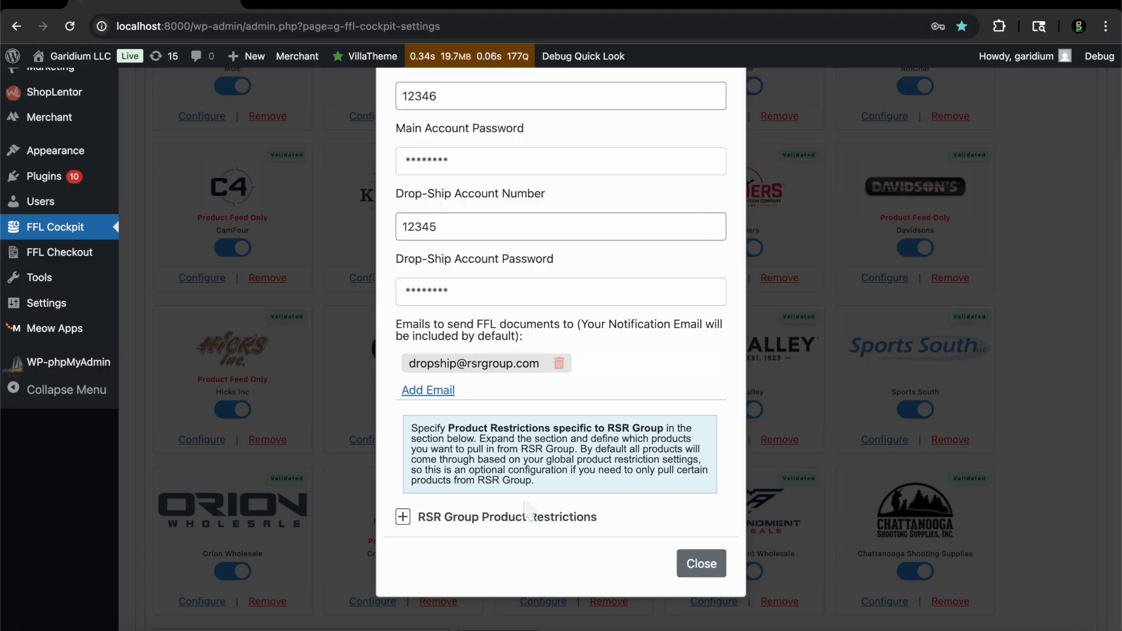
# Step: Expand the RSR Group product restrictions and examine the legacy product class, category and brand exclusions
pyautogui.click(571, 526)
pyautogui.scroll(-10, 561, 398)
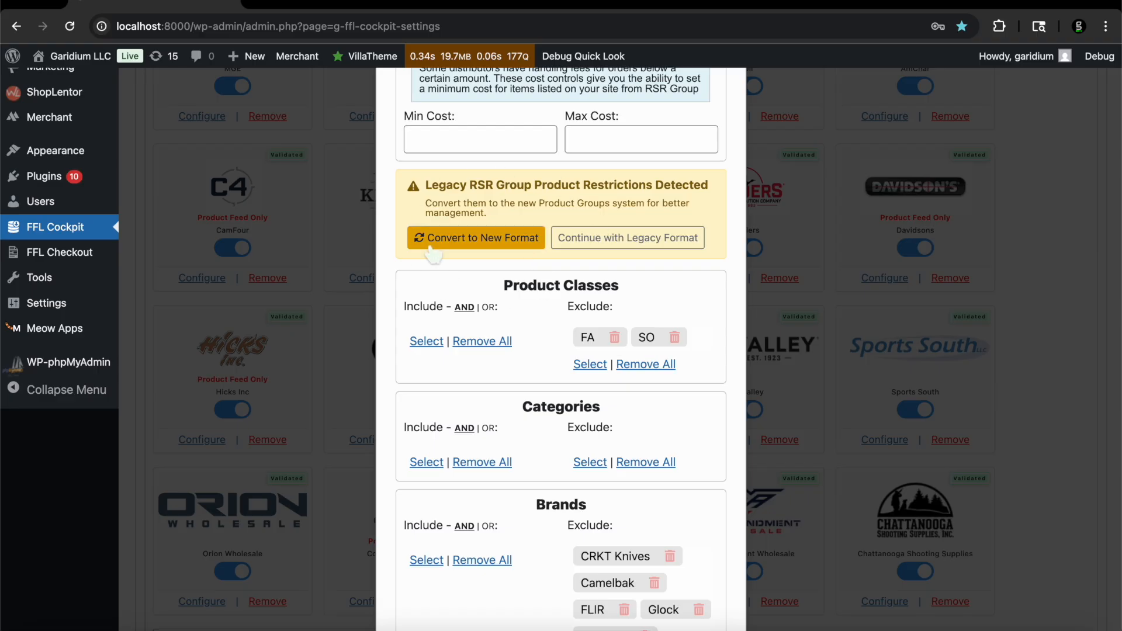
pyautogui.scroll(-3, 435, 246)
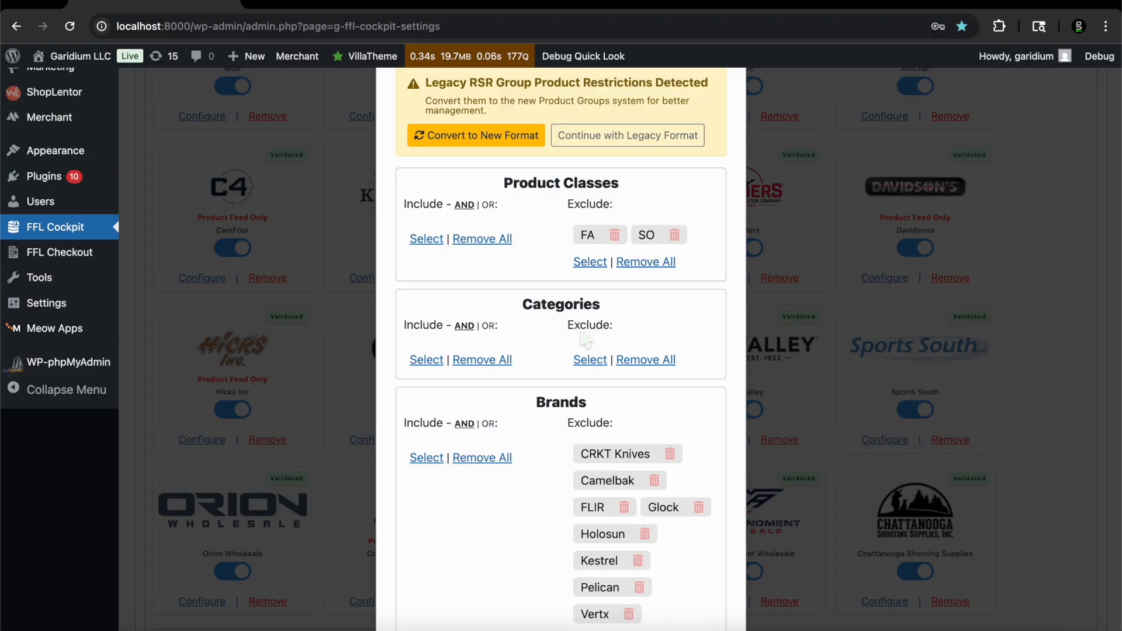
pyautogui.scroll(-3, 586, 339)
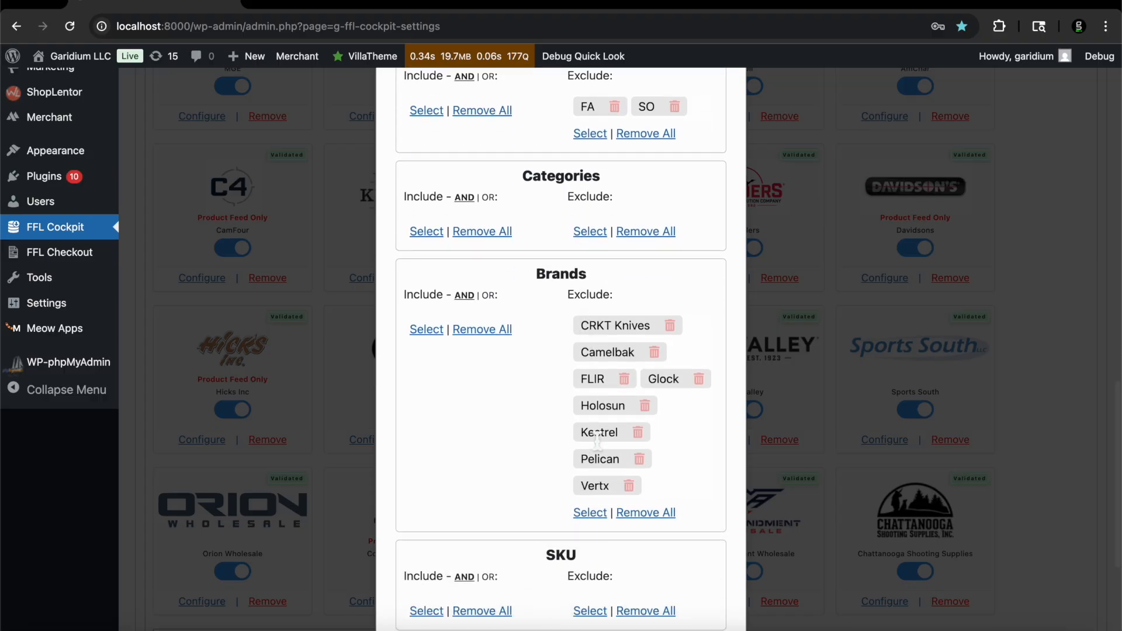
pyautogui.scroll(6, 522, 349)
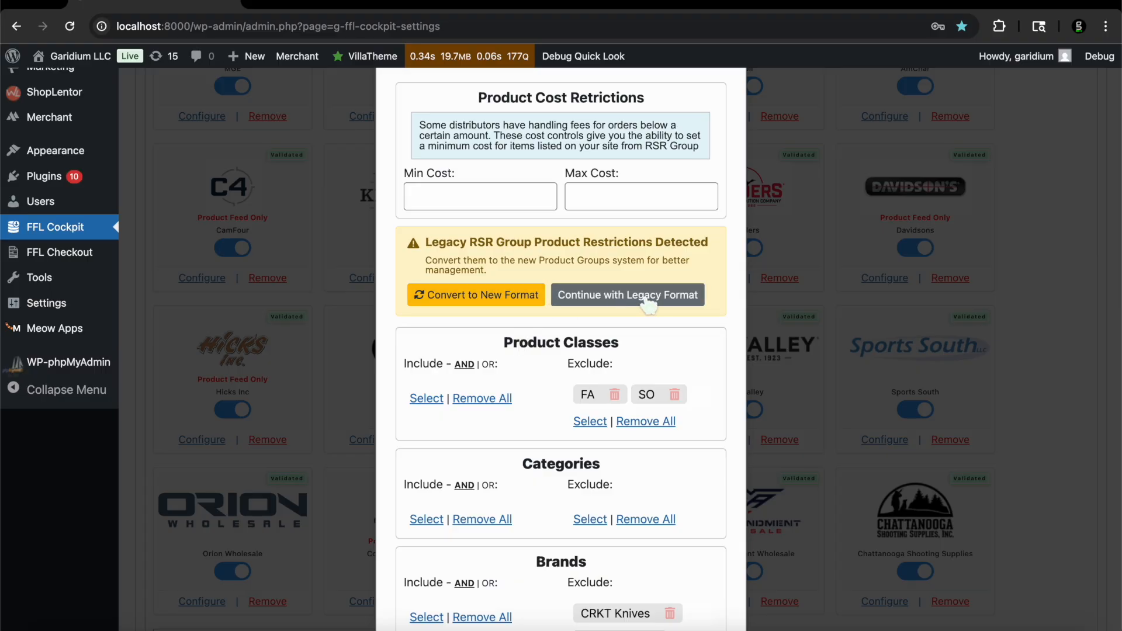
# Step: Convert RSR Group's legacy restrictions to Product Groups and review the criteria of the resulting brand exclude group
pyautogui.click(463, 299)
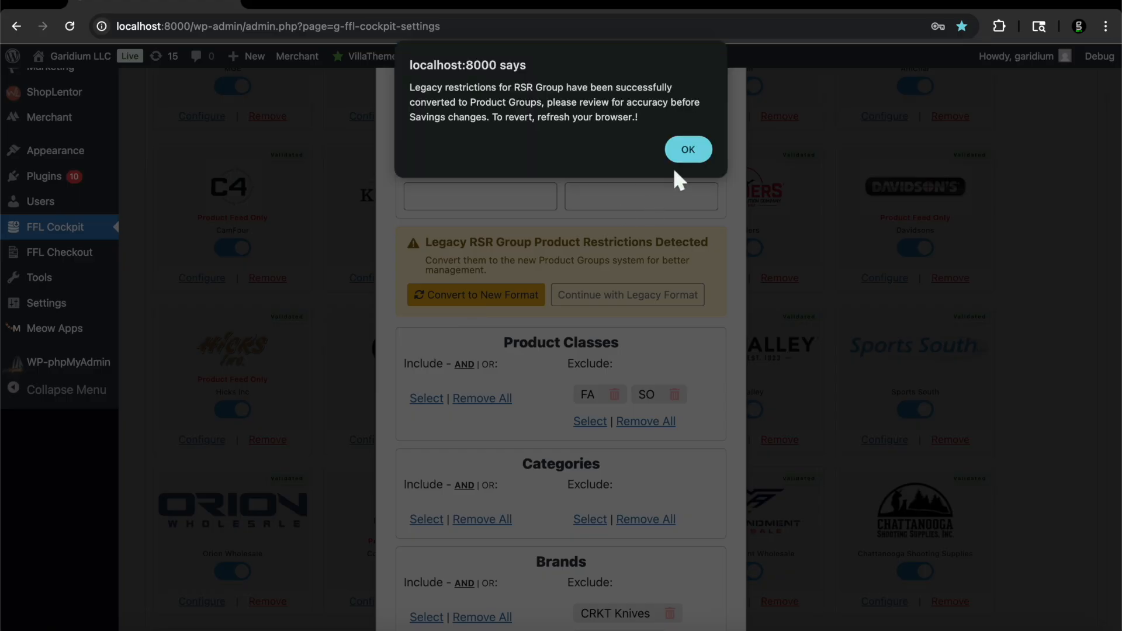
pyautogui.click(687, 150)
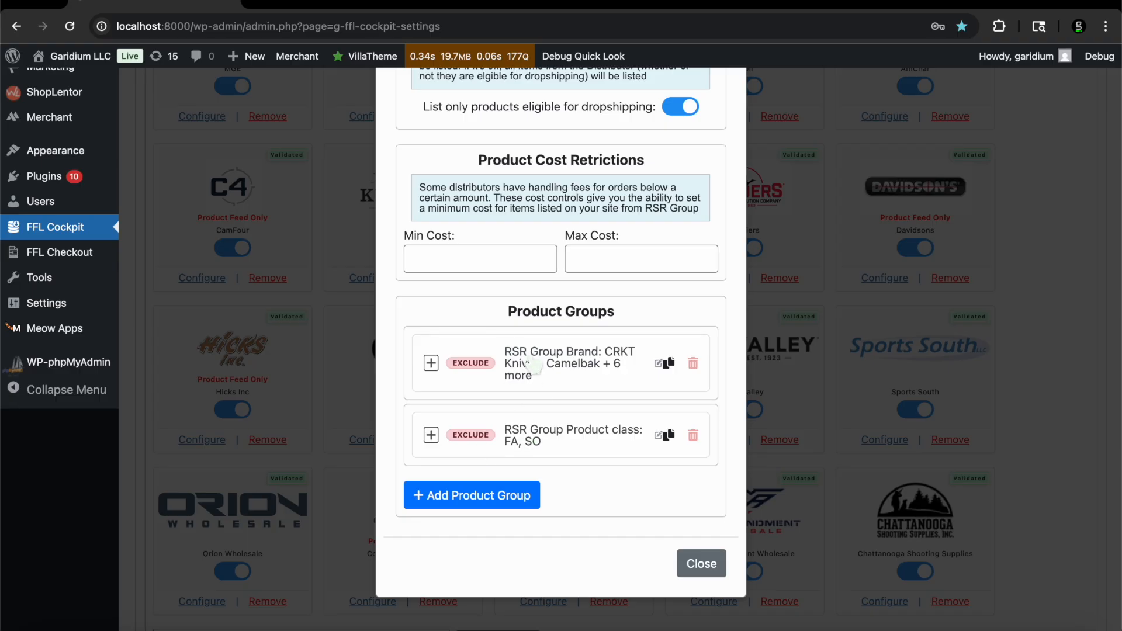
pyautogui.click(534, 367)
pyautogui.scroll(-5, 534, 366)
pyautogui.scroll(3, 535, 366)
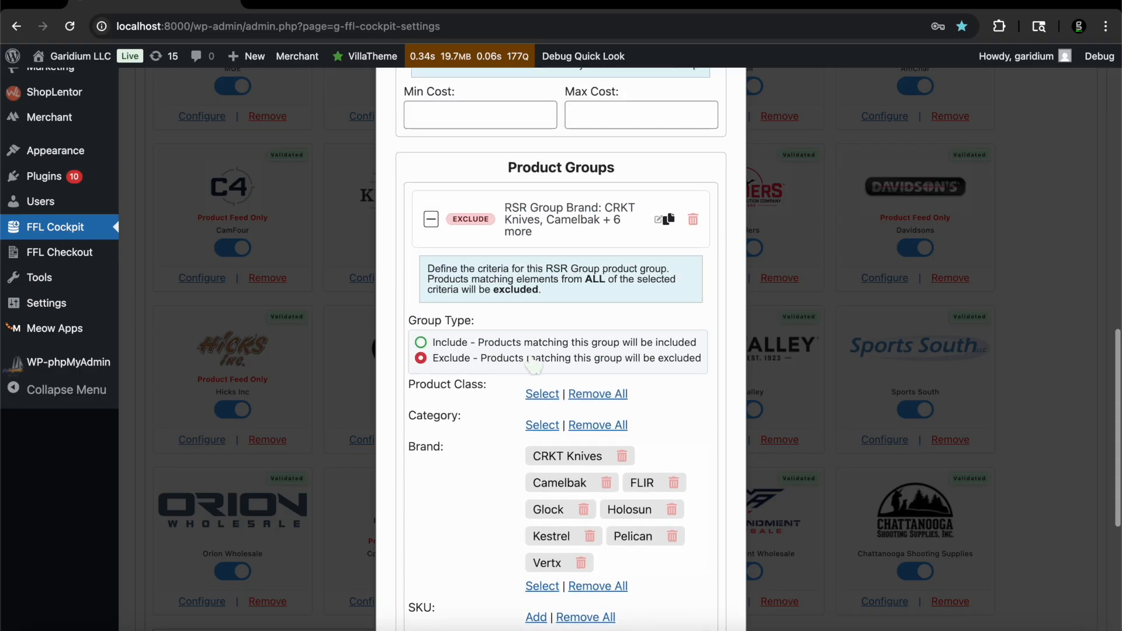
pyautogui.click(532, 225)
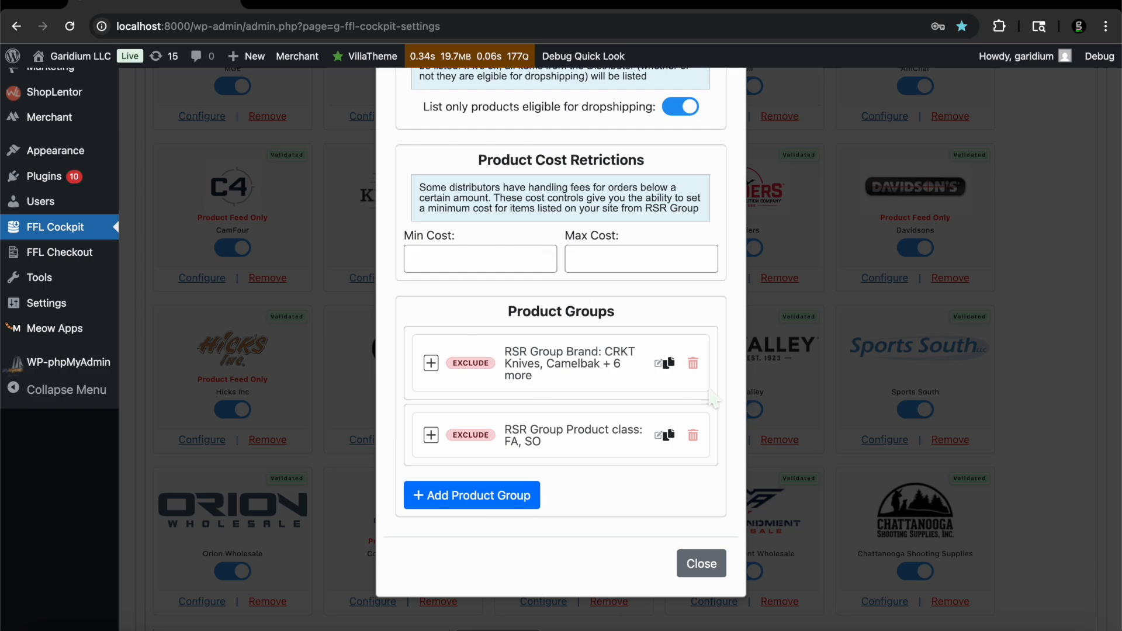
# Step: Delete both RSR Group exclude groups, for brands and for product classes FA and SO, and close the distributor's configuration
pyautogui.click(694, 364)
pyautogui.press('Return')
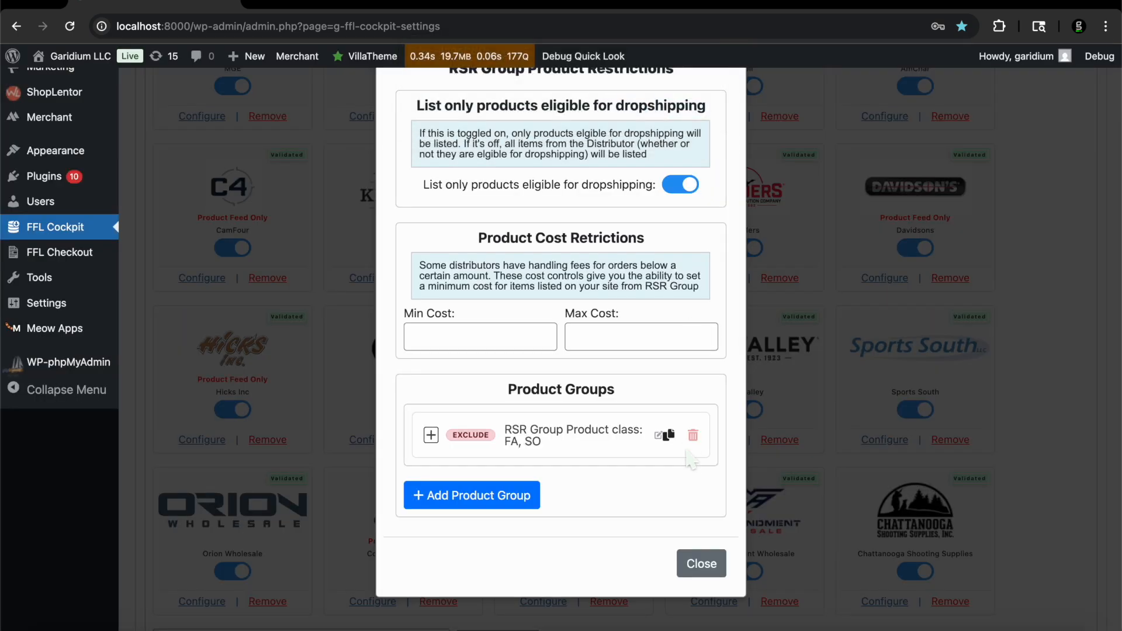
pyautogui.click(694, 438)
pyautogui.press('Return')
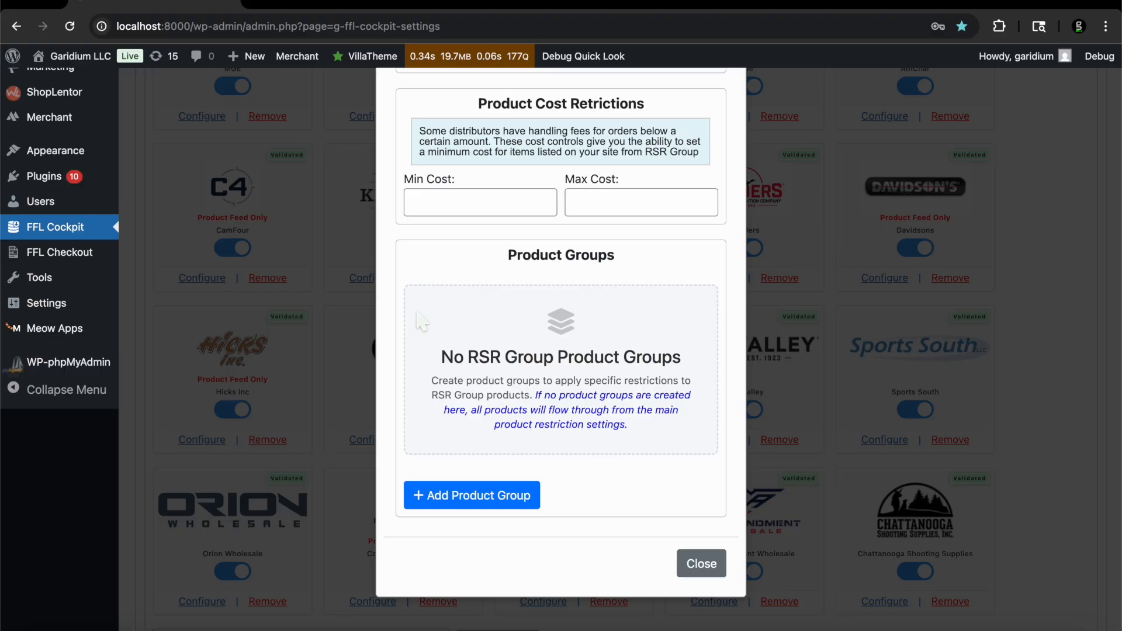
pyautogui.click(305, 134)
pyautogui.scroll(5, 305, 134)
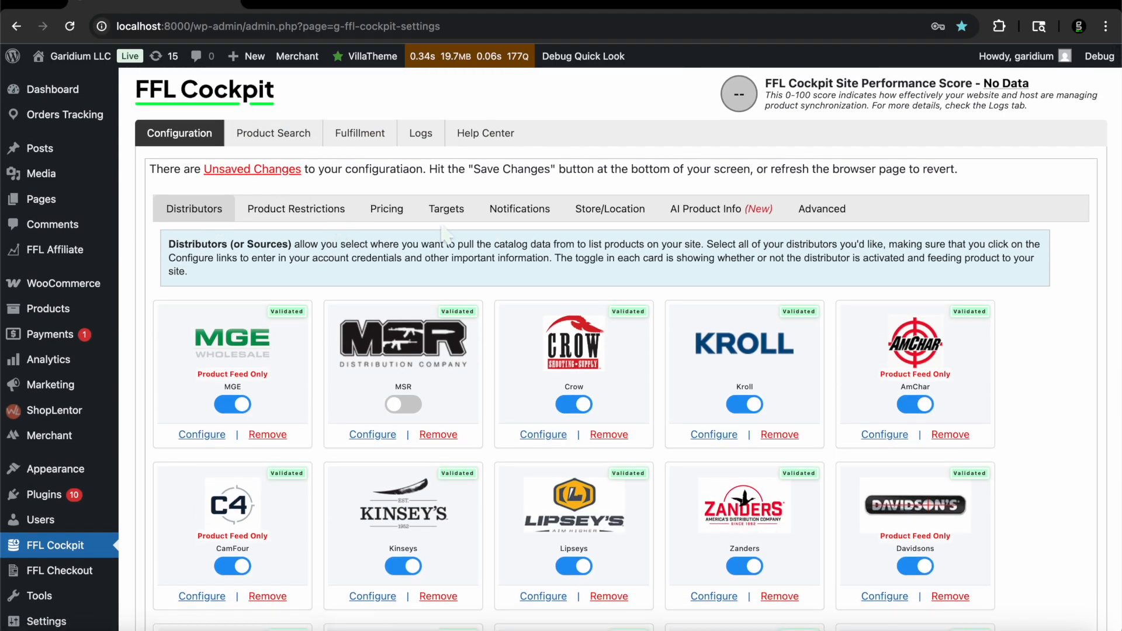
# Step: Open the configuration of the Gunbroker target and go to its product restrictions section
pyautogui.click(445, 211)
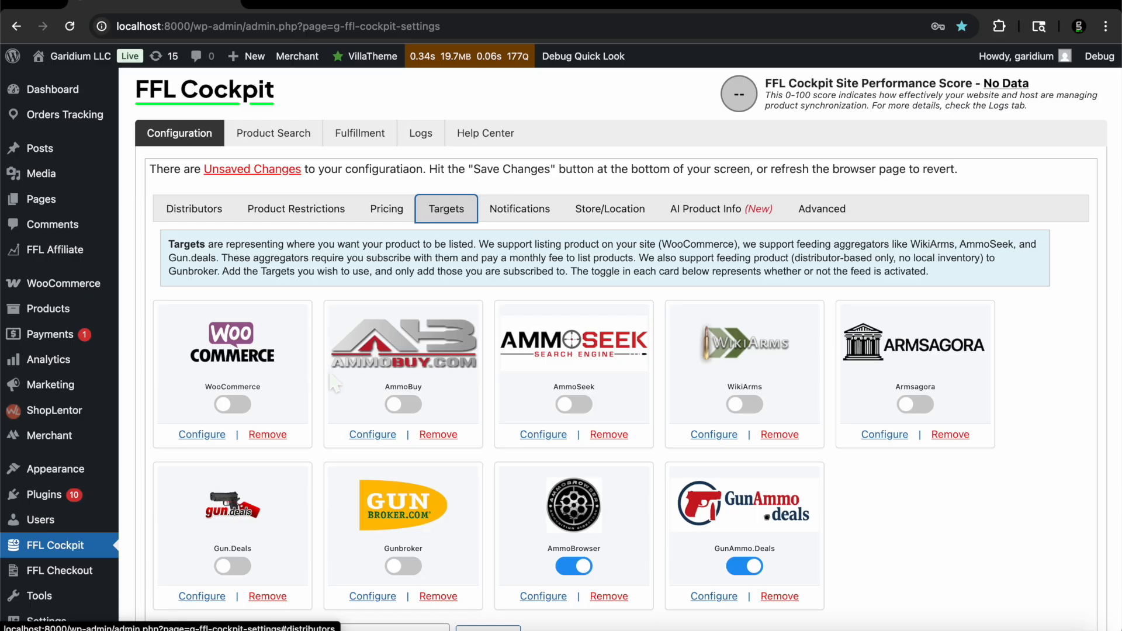
pyautogui.scroll(-2, 335, 384)
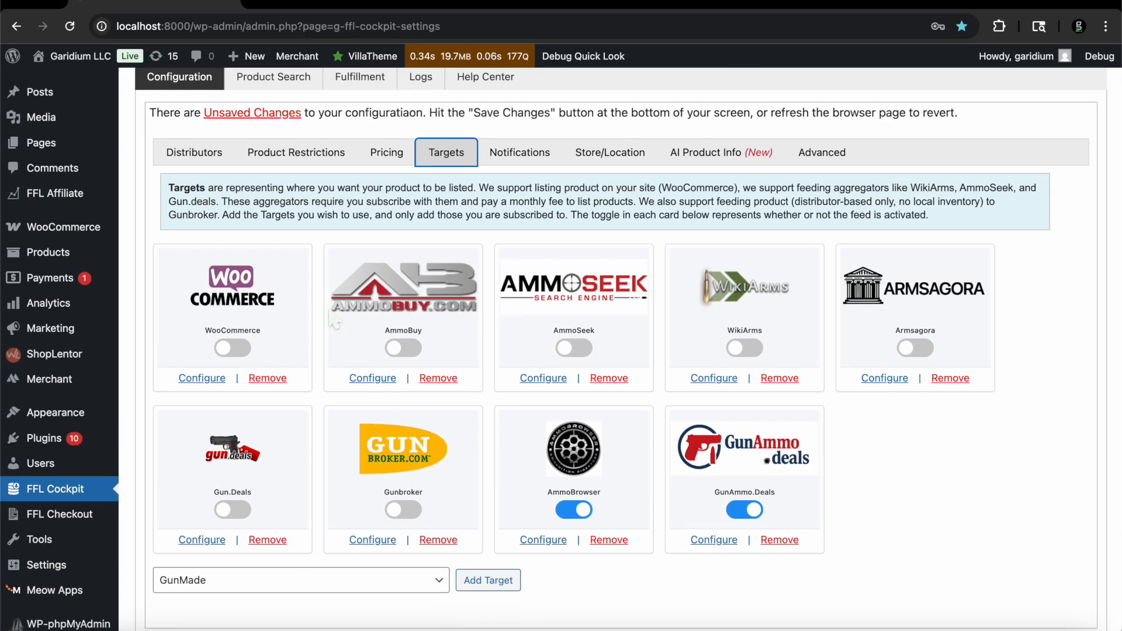
pyautogui.click(372, 539)
pyautogui.scroll(-8, 504, 404)
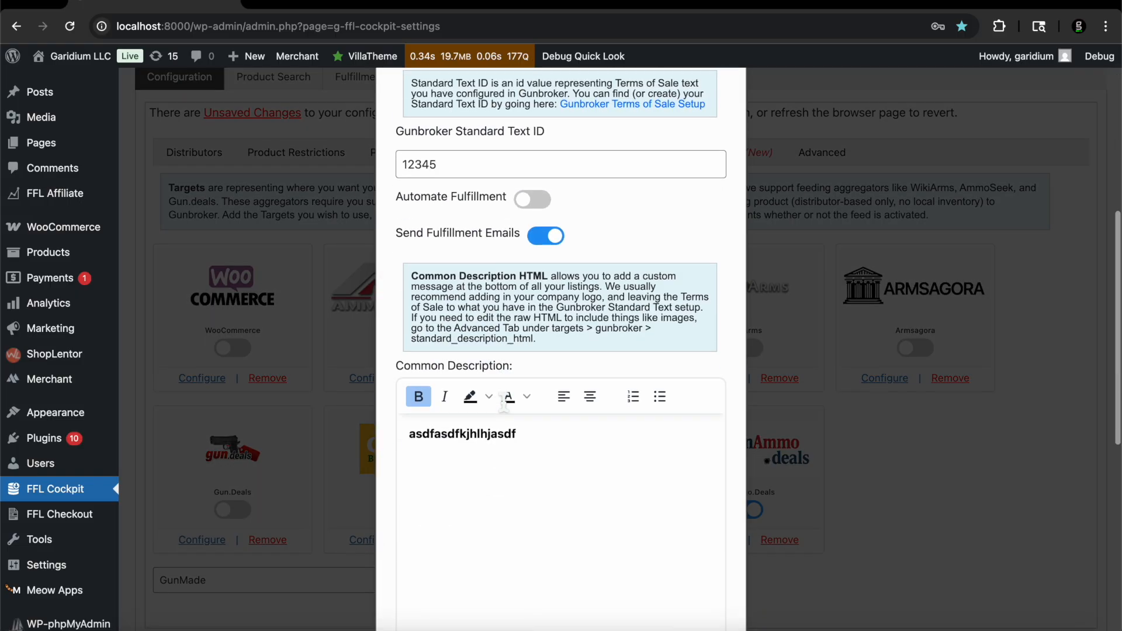
pyautogui.scroll(-7, 506, 409)
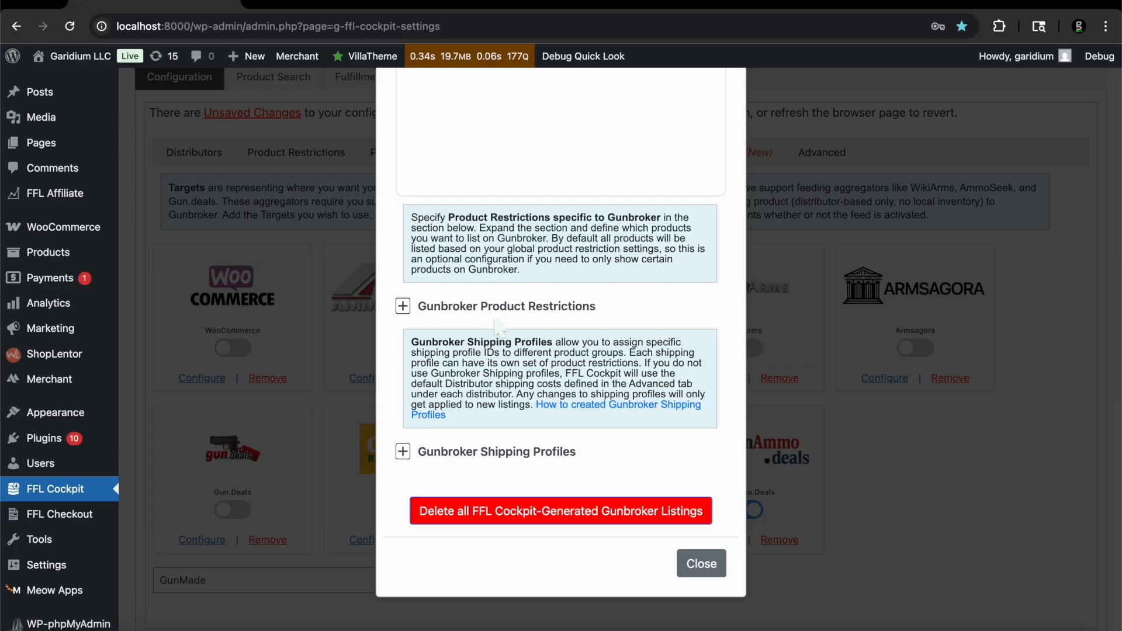
# Step: Expand the Gunbroker product restrictions and examine the legacy product class, category and brand settings
pyautogui.click(517, 309)
pyautogui.scroll(-5, 512, 316)
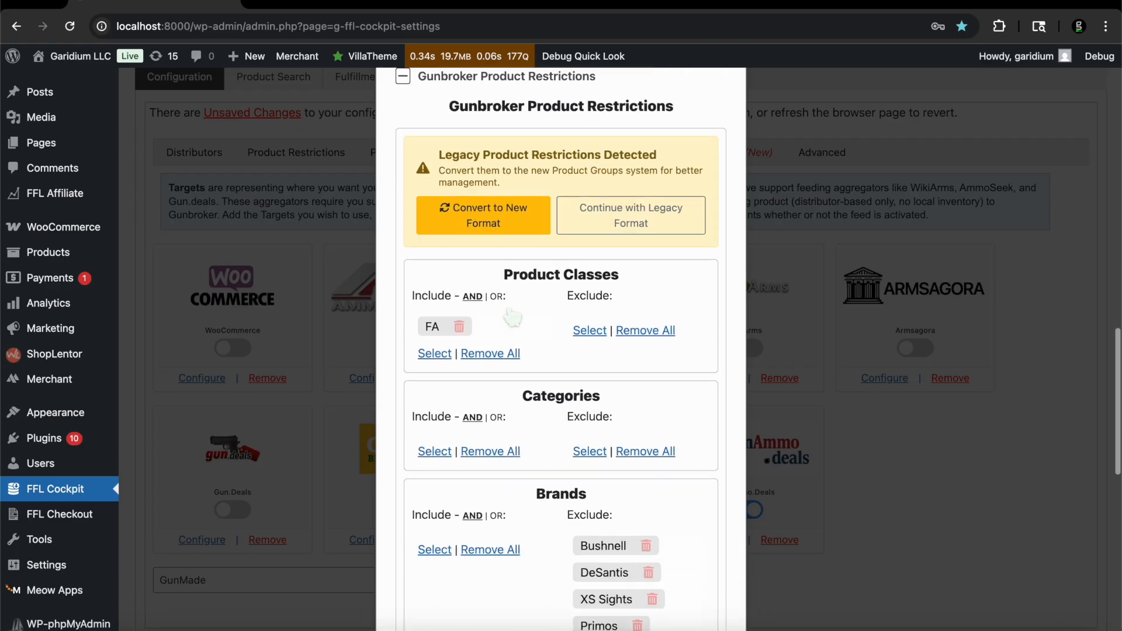
pyautogui.scroll(1, 509, 313)
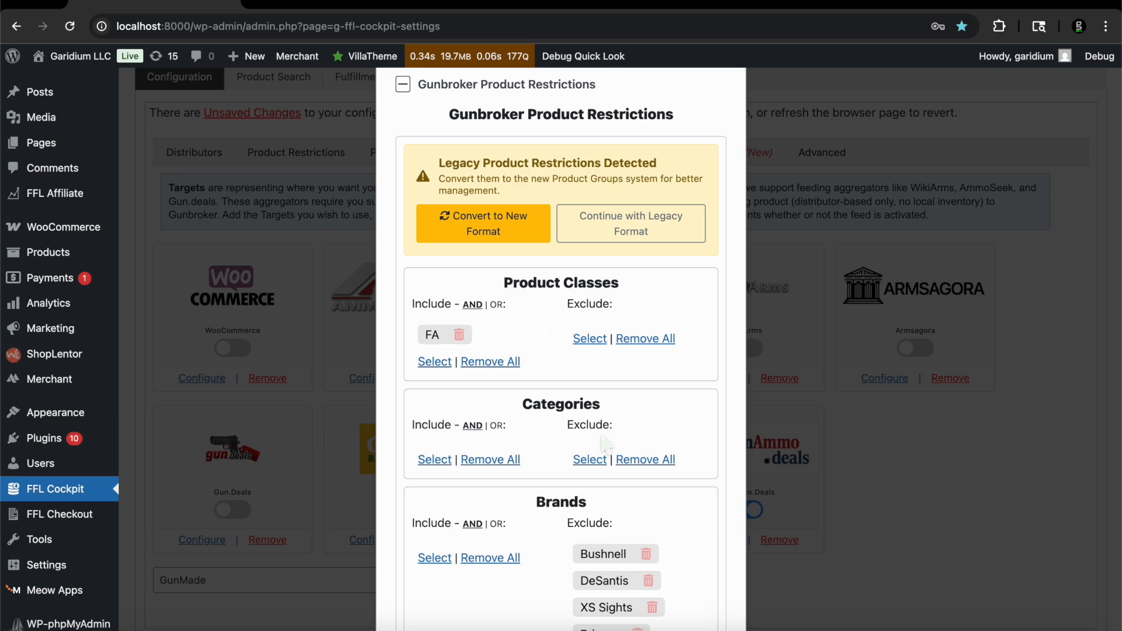
pyautogui.scroll(-4, 605, 443)
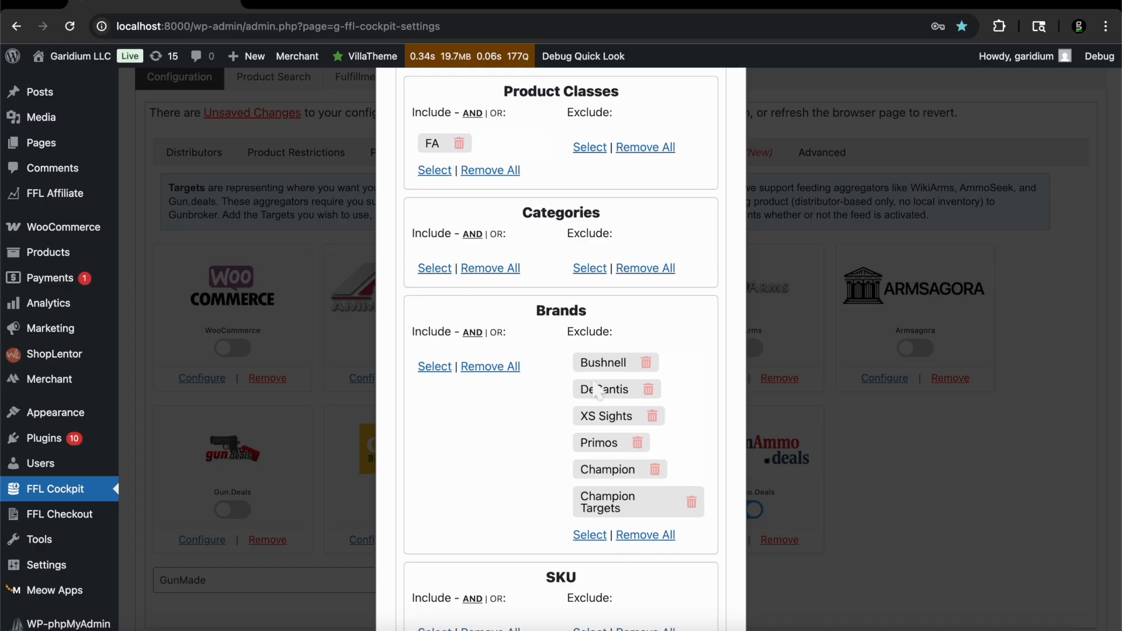
pyautogui.scroll(3, 595, 390)
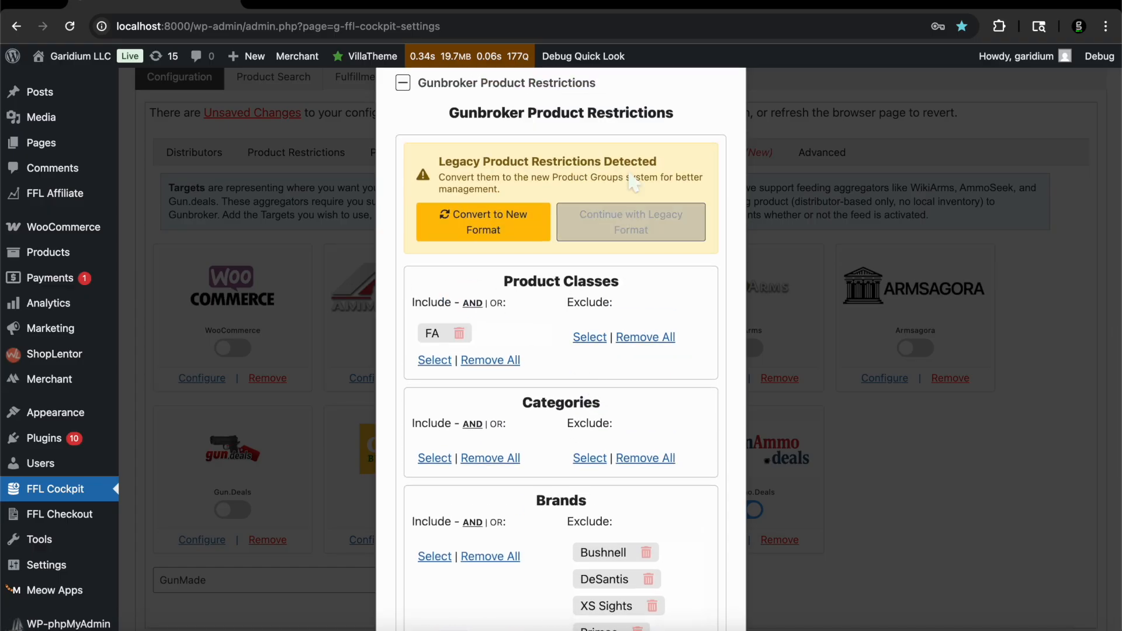
# Step: Convert Gunbroker's legacy restrictions to Product Groups and review the product class include group and the brand exclude group
pyautogui.click(469, 237)
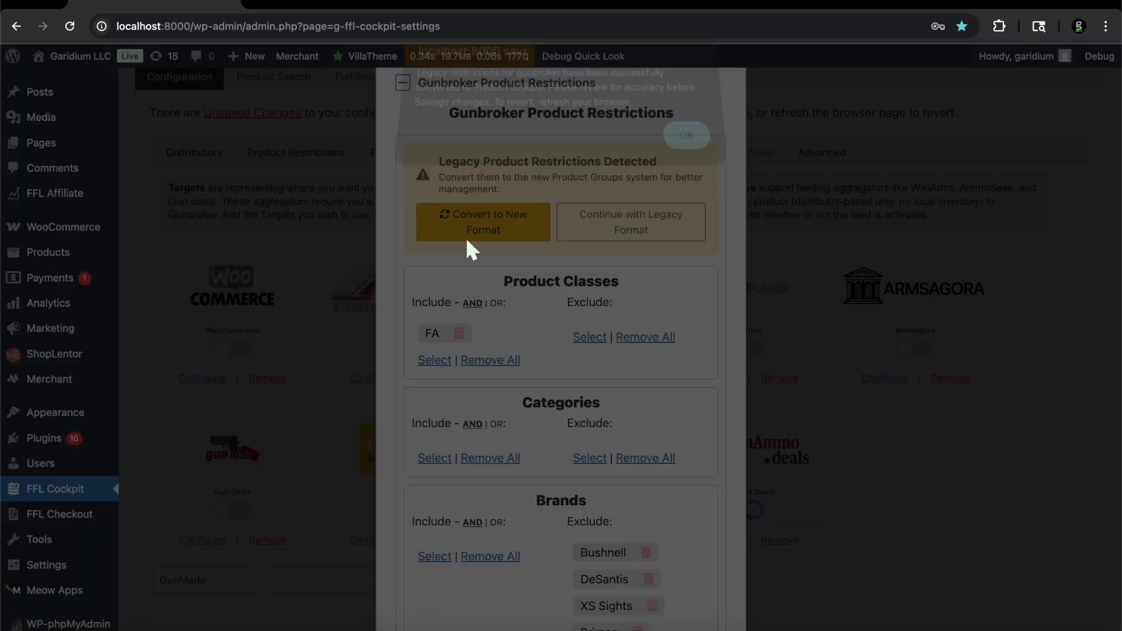
pyautogui.click(689, 153)
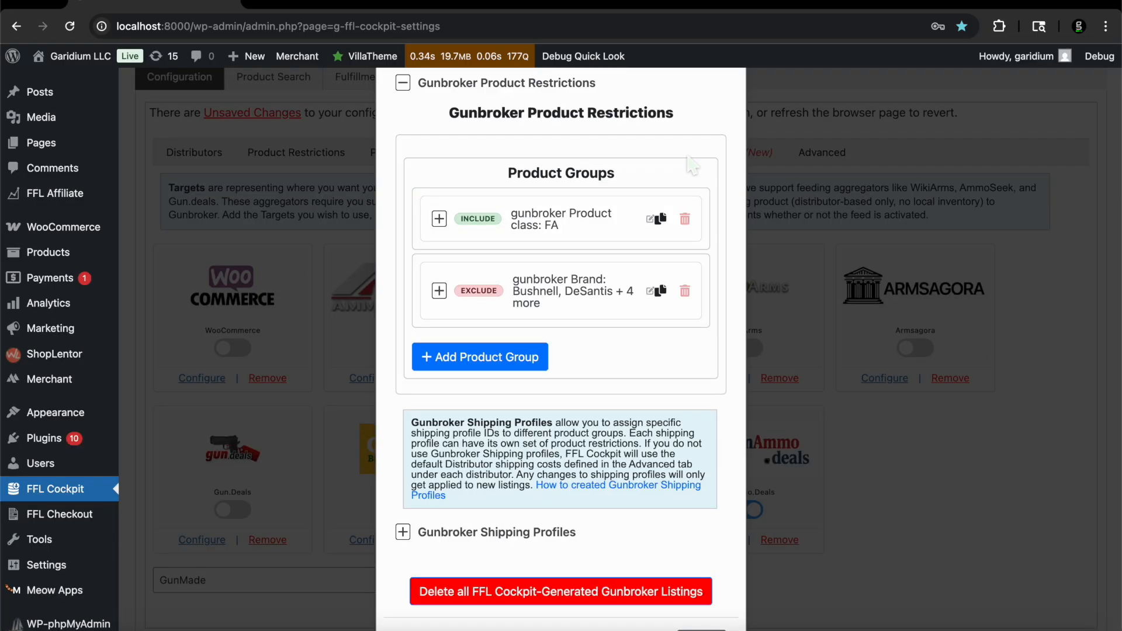
pyautogui.click(544, 227)
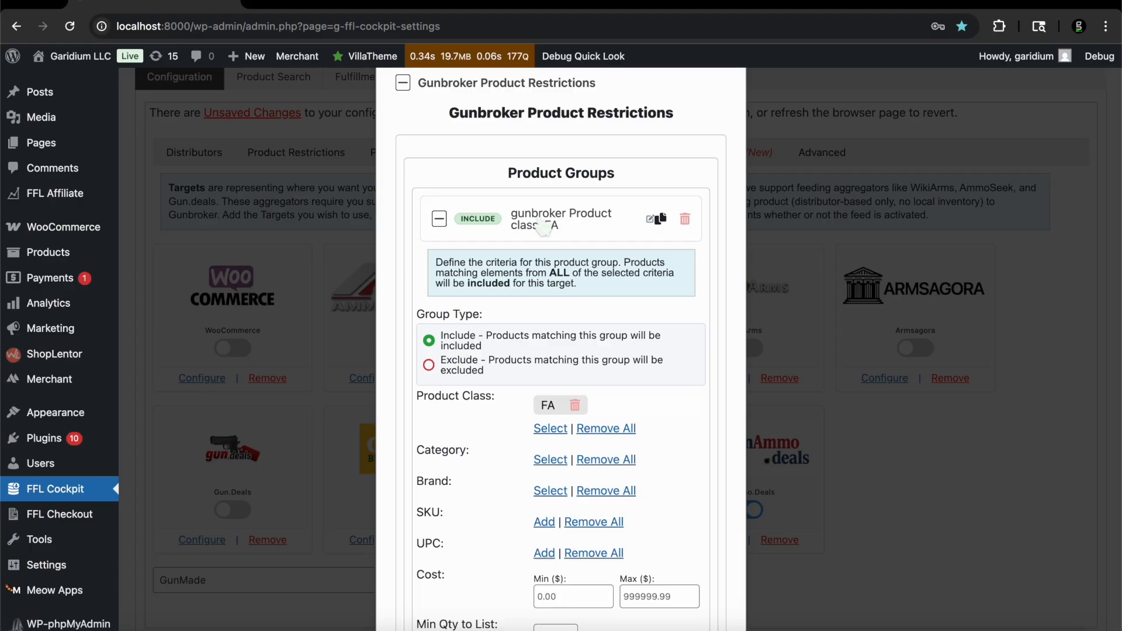
pyautogui.click(534, 235)
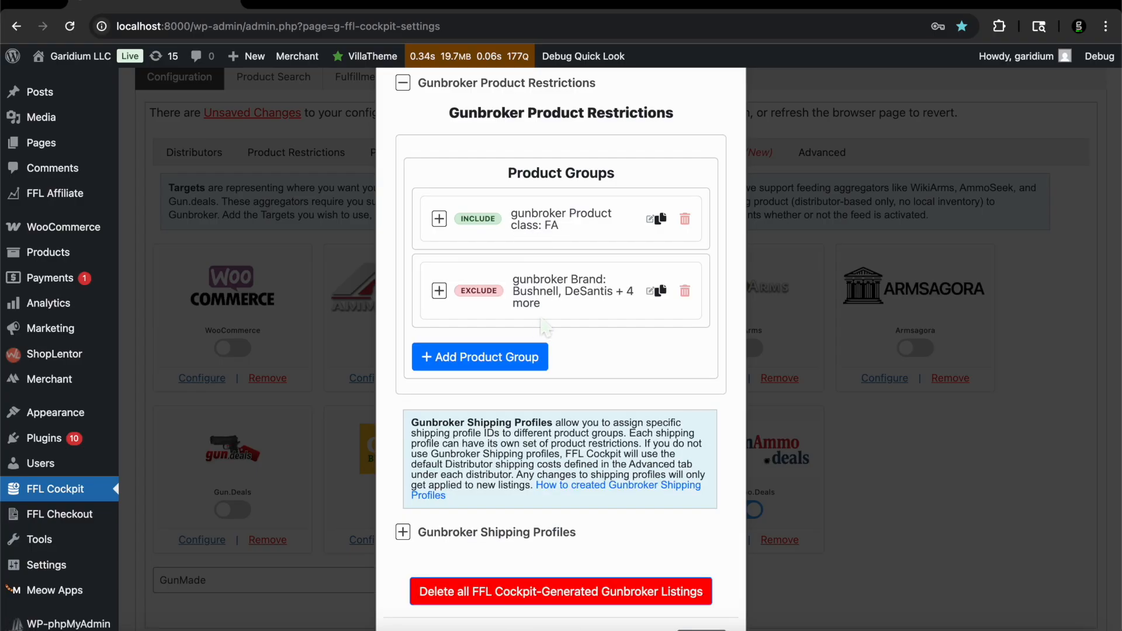
pyautogui.click(558, 305)
pyautogui.scroll(-3, 565, 476)
pyautogui.scroll(1, 566, 476)
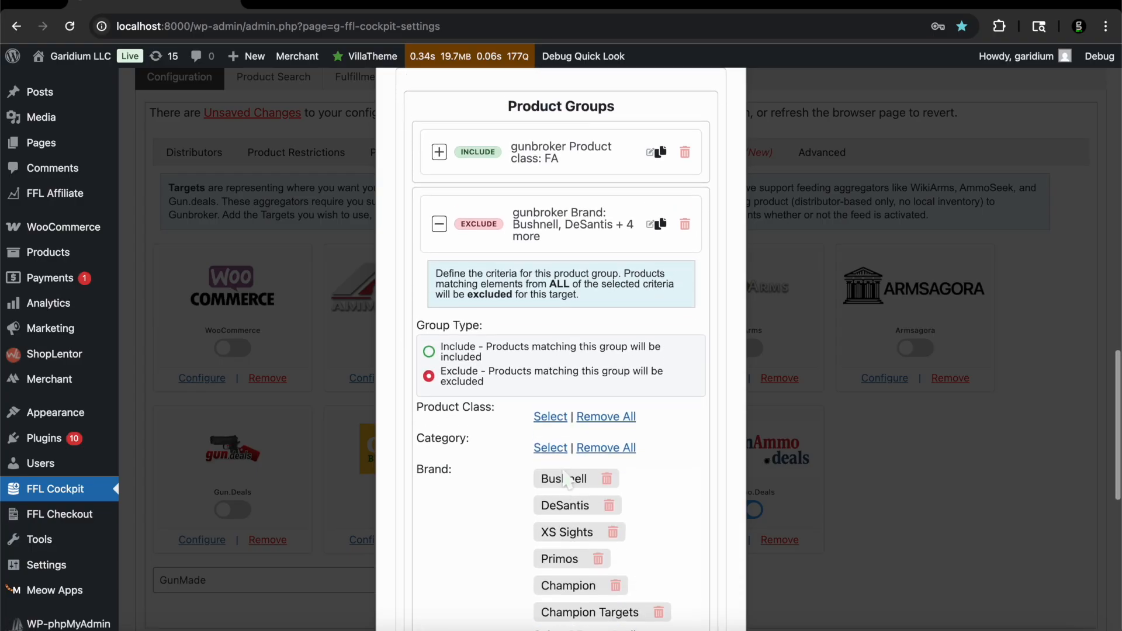
pyautogui.click(542, 236)
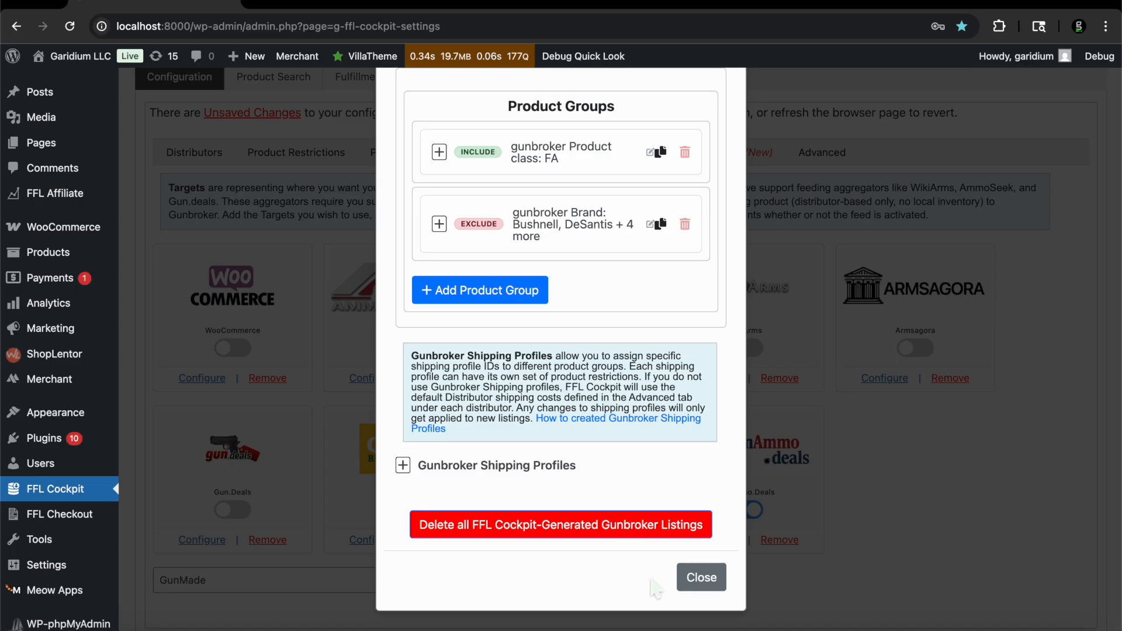
# Step: Close the Gunbroker configuration and return to the site-wide Product Restrictions settings
pyautogui.click(709, 580)
pyautogui.scroll(1, 506, 343)
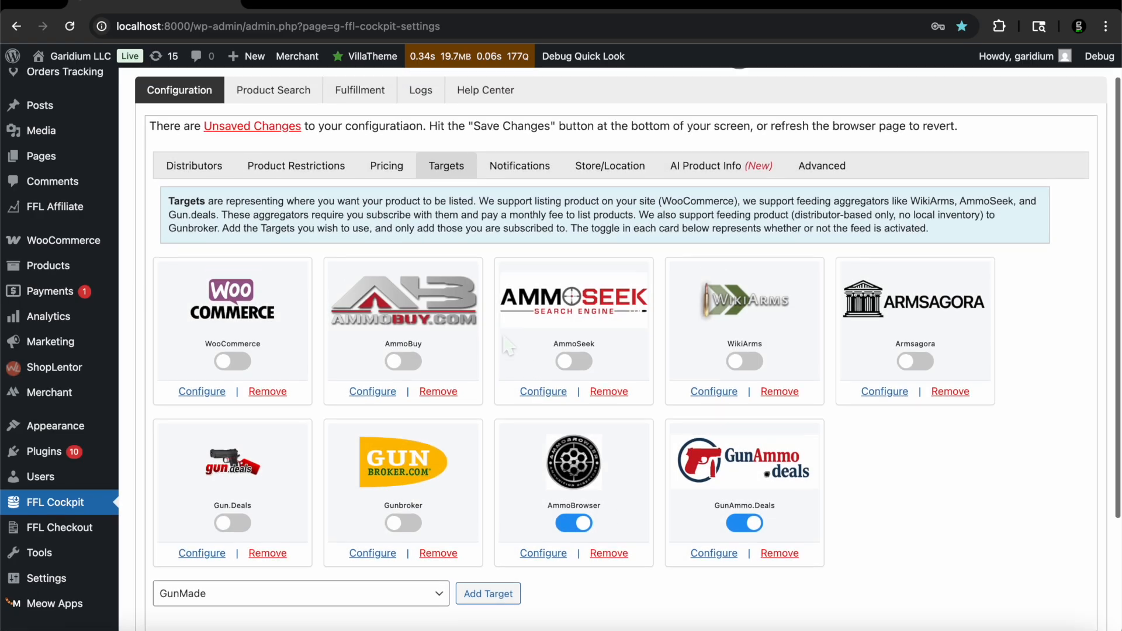
pyautogui.click(336, 173)
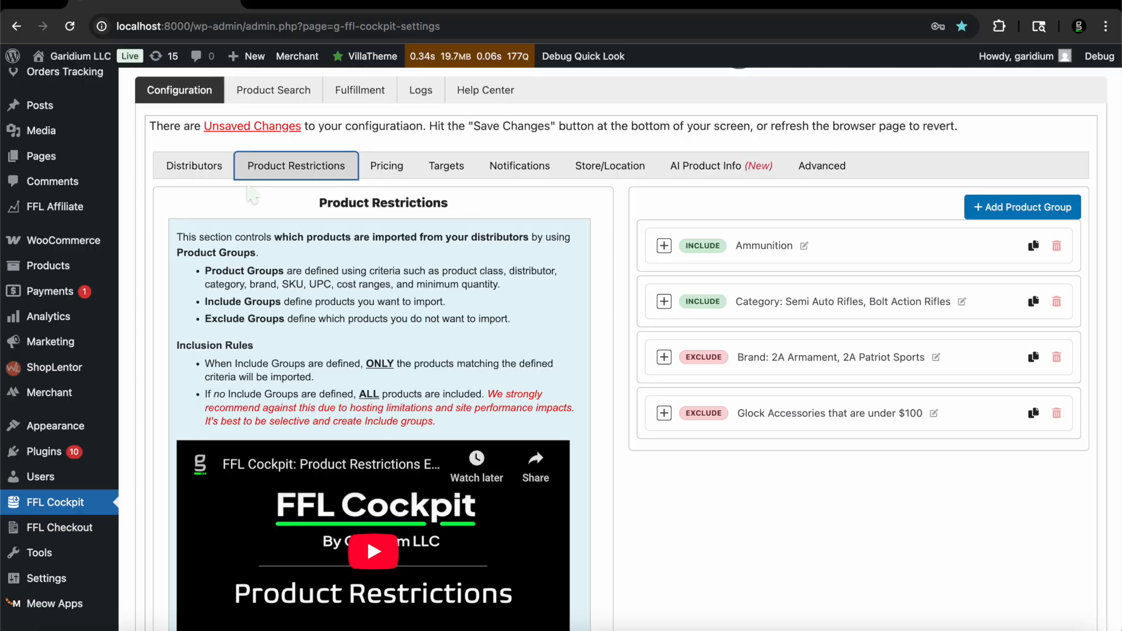